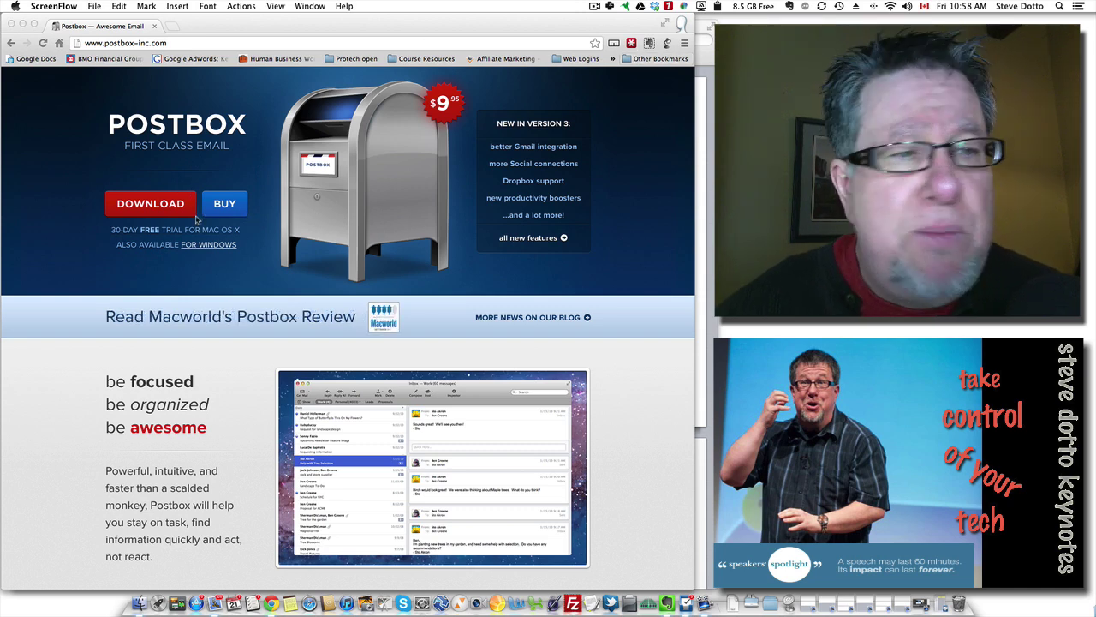
# - Download Postbox 3.0.6 for Mac OS X and save postbox-3.0.6-mac64.dmg in the Downloads folder
pyautogui.click(167, 211)
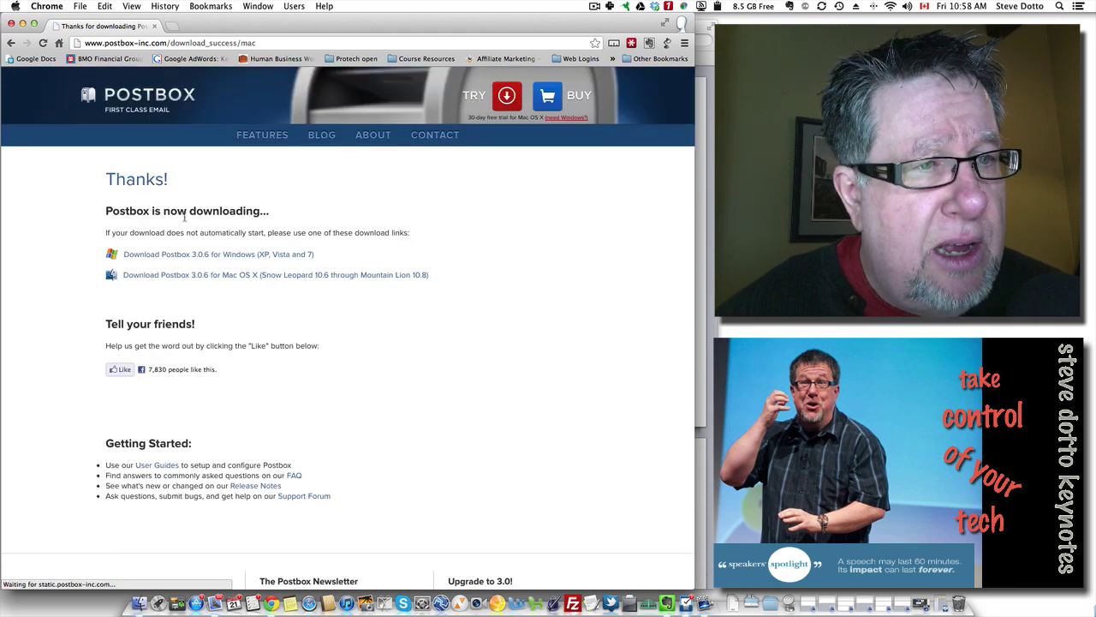
pyautogui.click(147, 275)
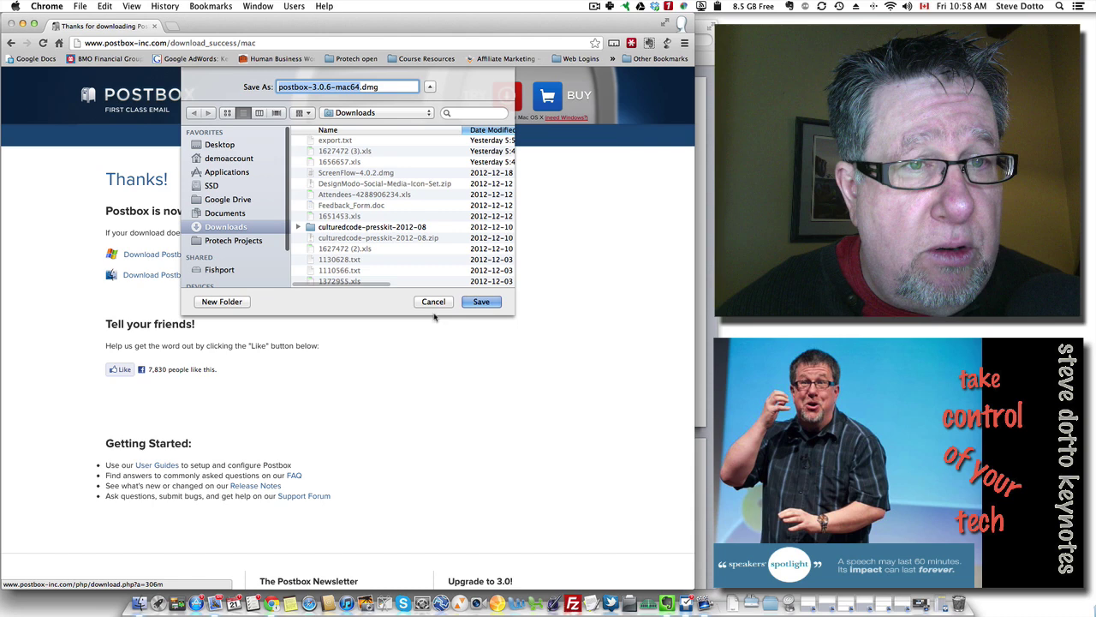
pyautogui.click(476, 303)
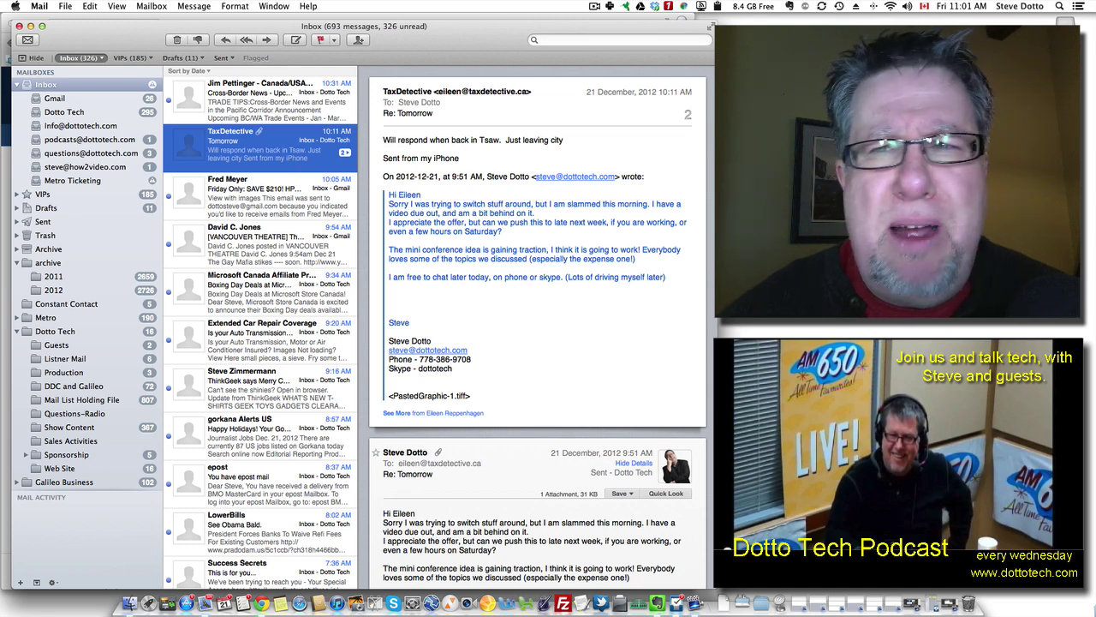
# - Search the Mac for "post" with Spotlight, launch the installed Postbox application and allow the internet download to open
pyautogui.press('super+Tab')
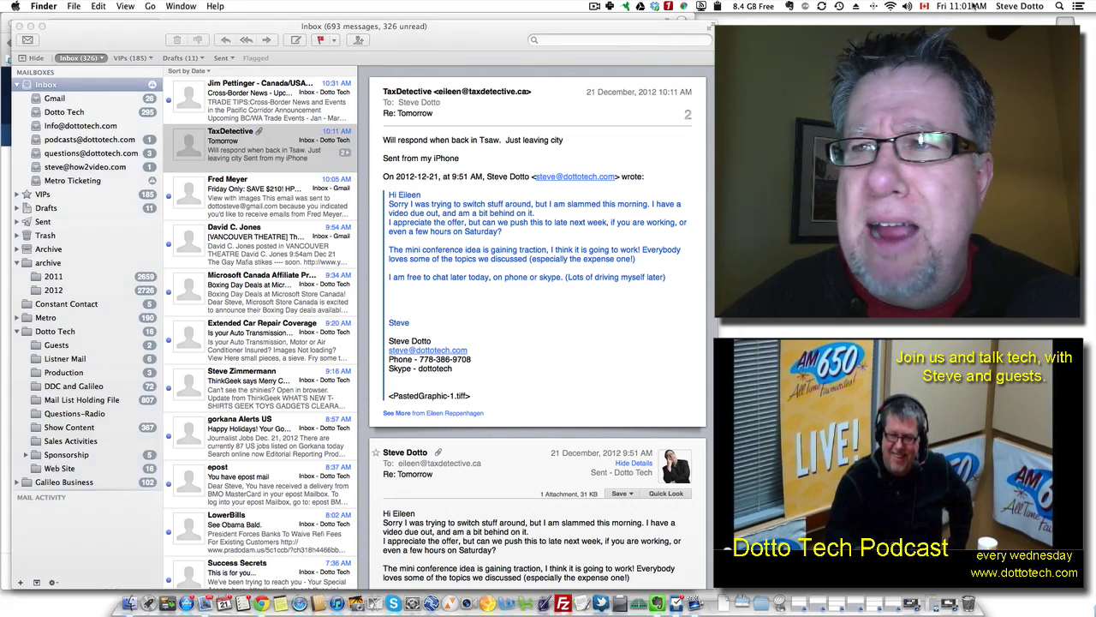
pyautogui.click(1060, 6)
pyautogui.write('pos')
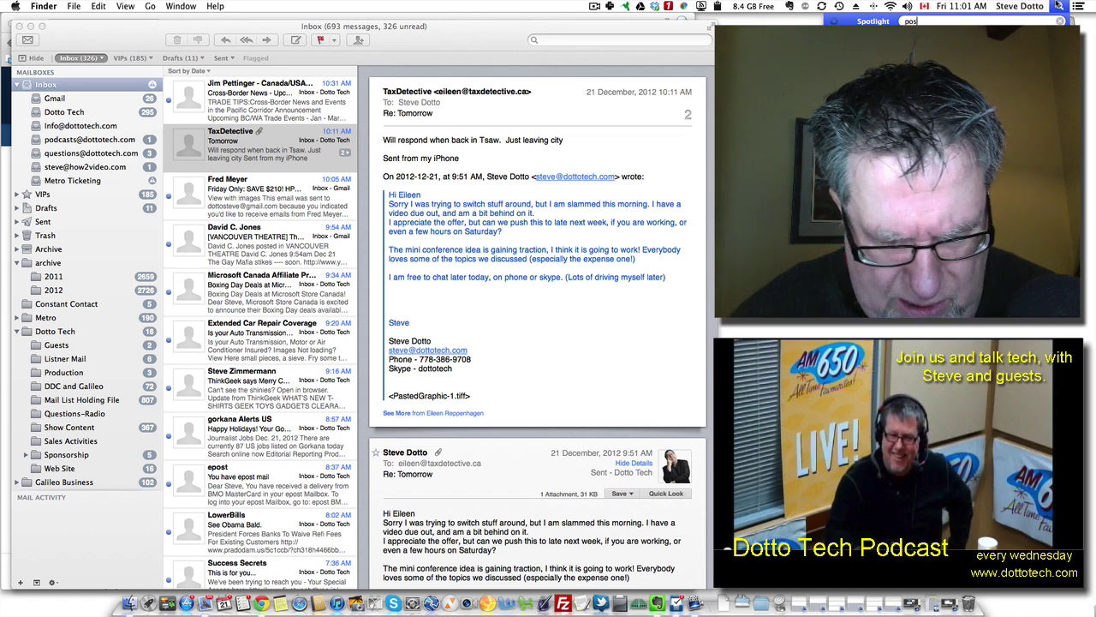
pyautogui.write('t')
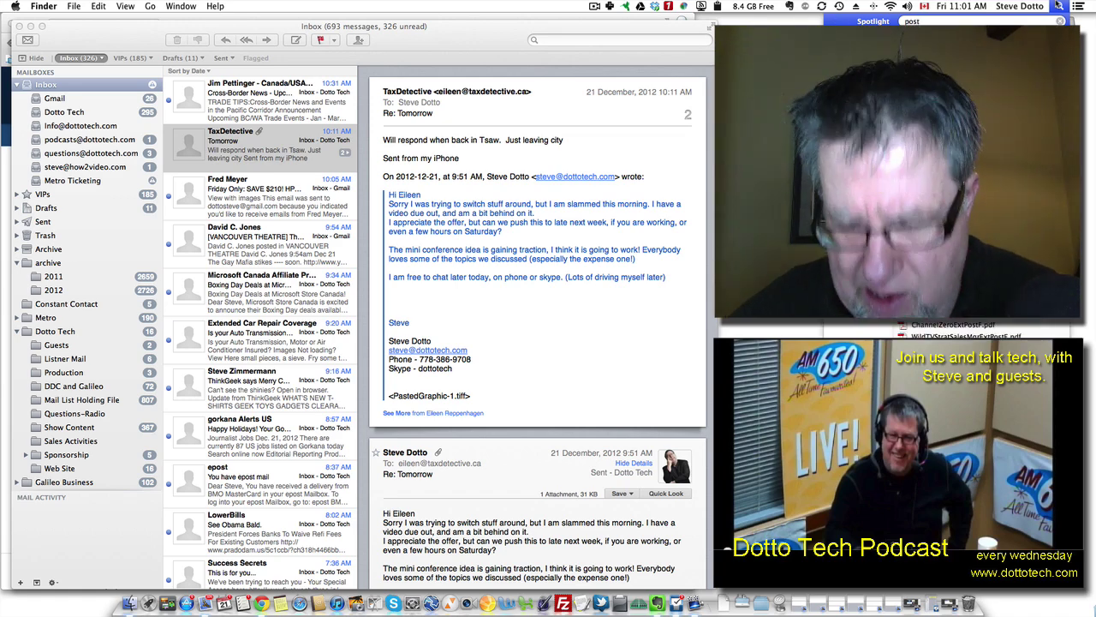
pyautogui.press('Return')
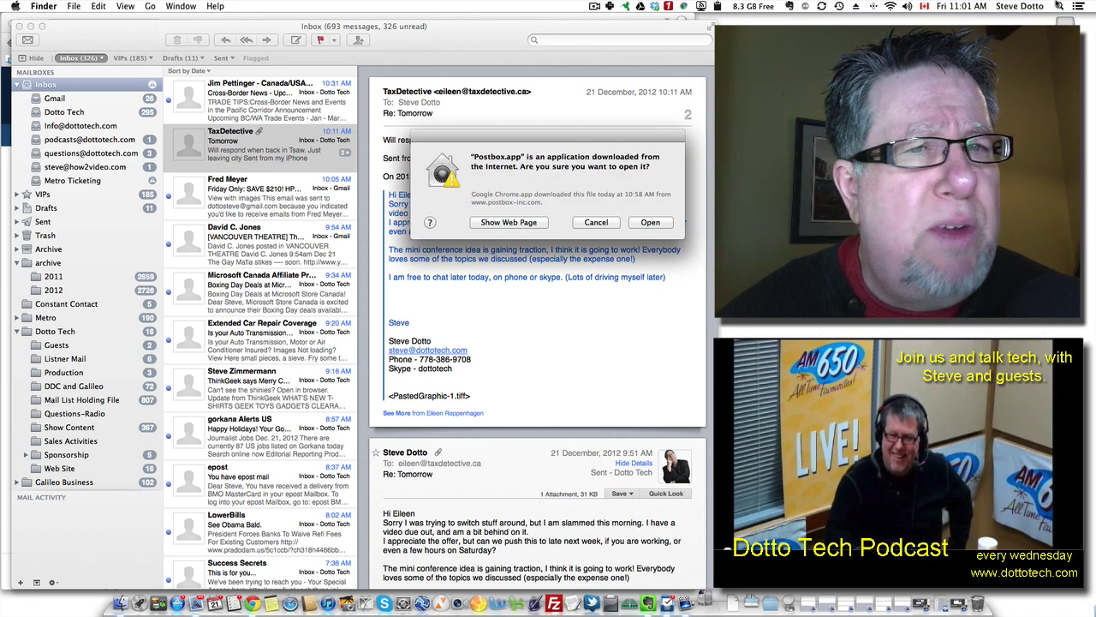
pyautogui.click(664, 225)
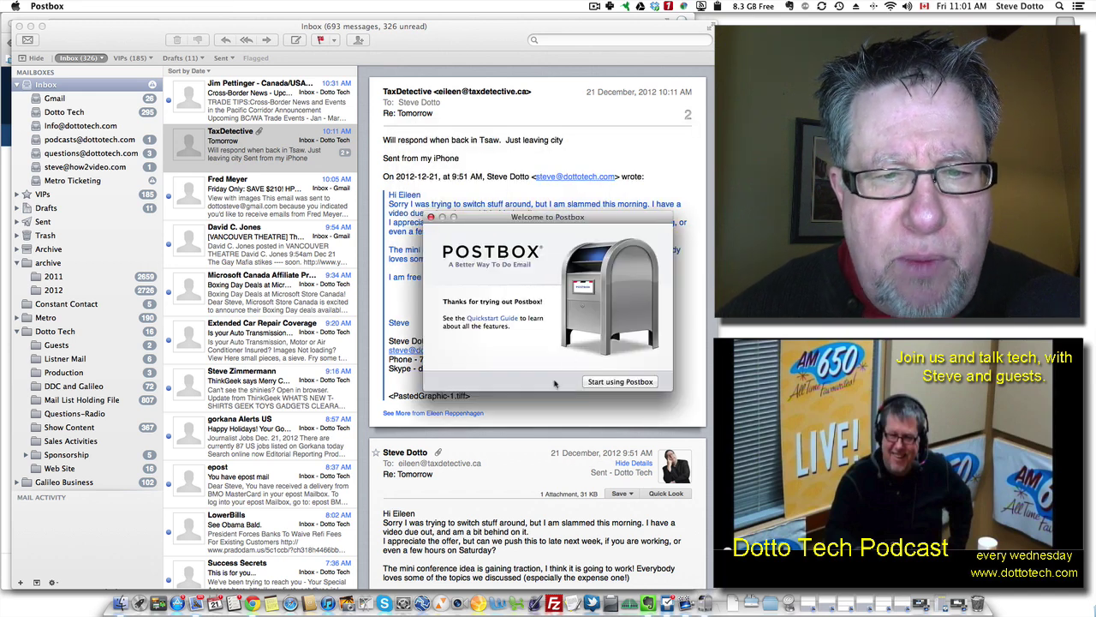
# - Complete the first-run setup by importing data from Apple Mail and deselecting Postbox as the default e-mail client
pyautogui.click(598, 384)
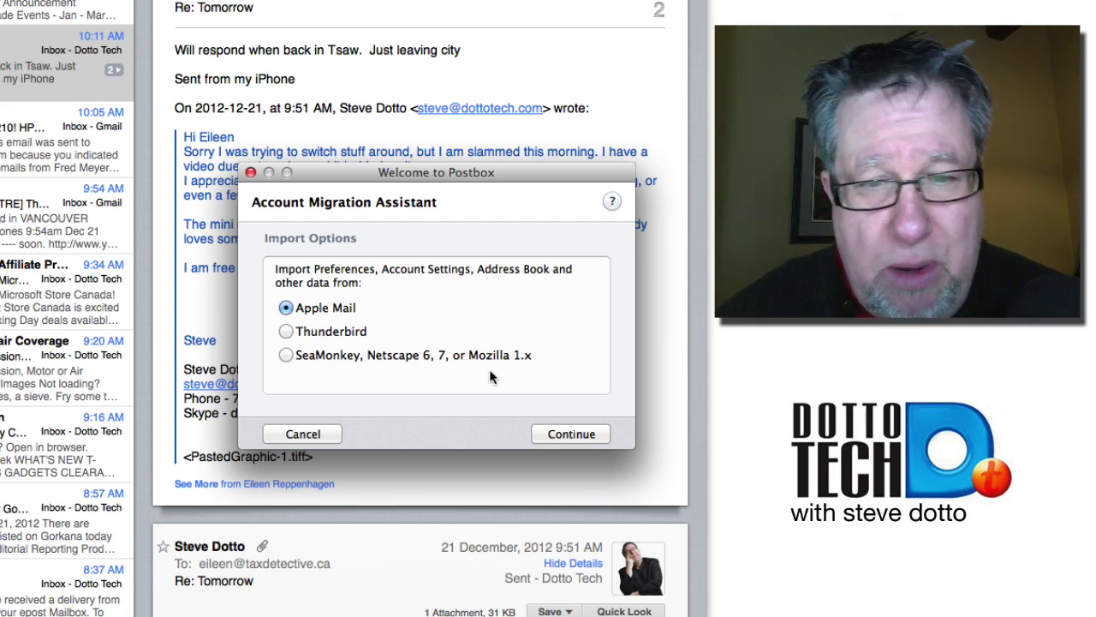
pyautogui.click(586, 434)
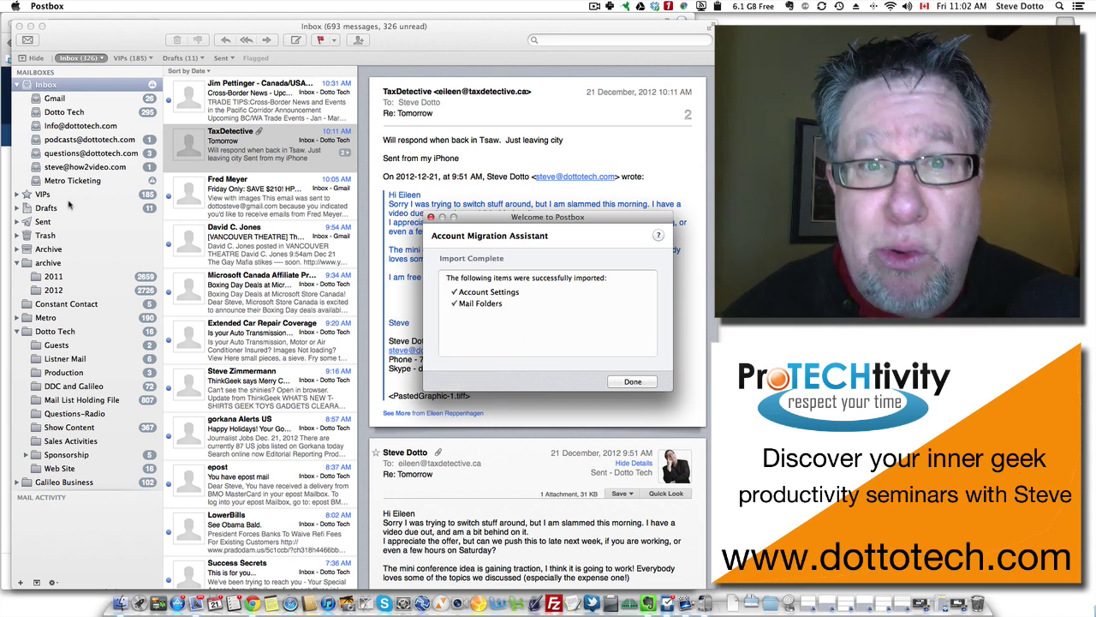
pyautogui.click(632, 381)
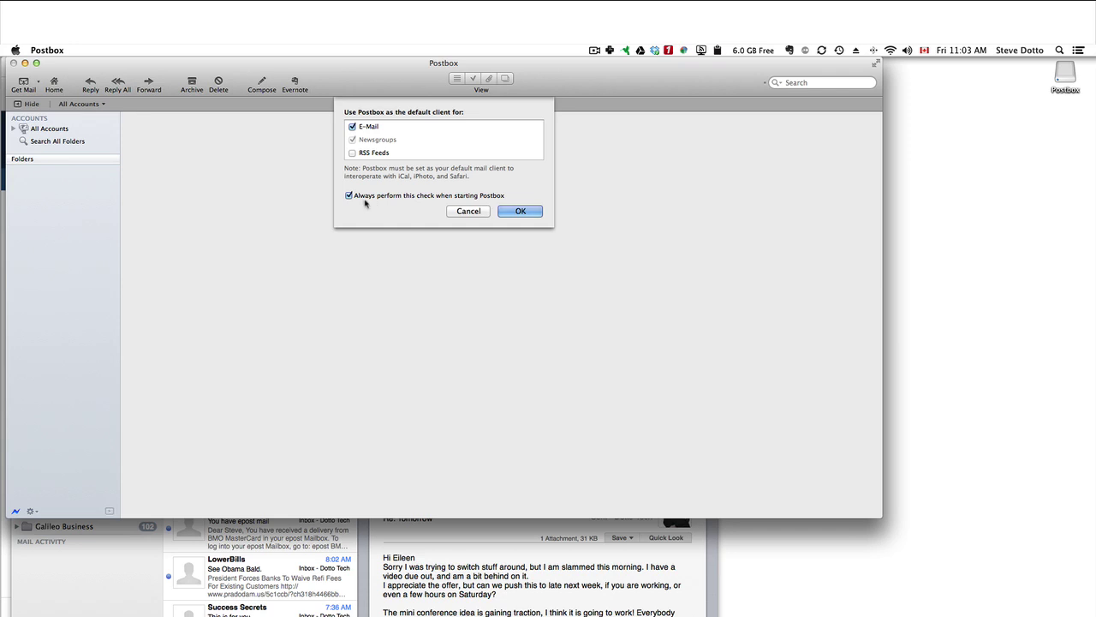
pyautogui.click(353, 127)
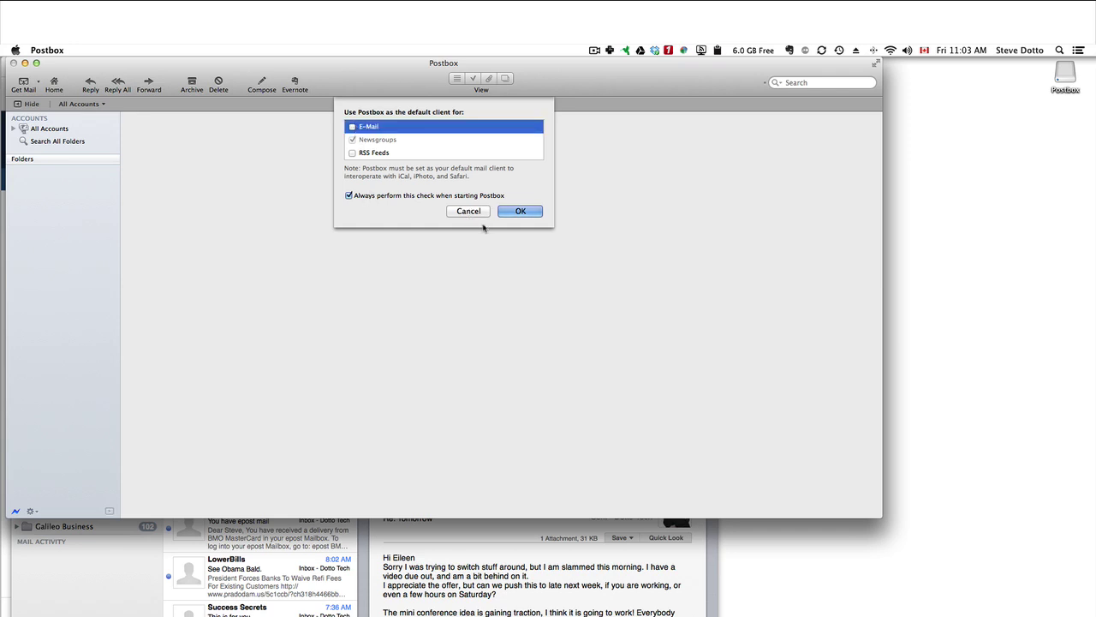
pyautogui.click(520, 211)
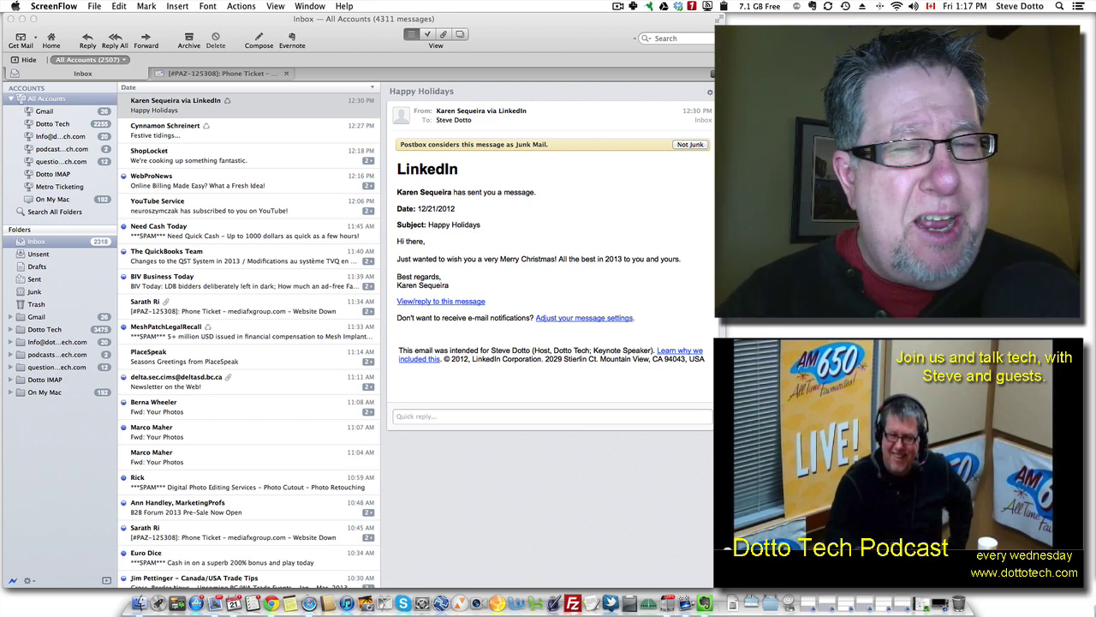
# - Move the Postbox window beside the Apple Mail window and look through Apple Mail's mailbox list for comparison
pyautogui.click(543, 38)
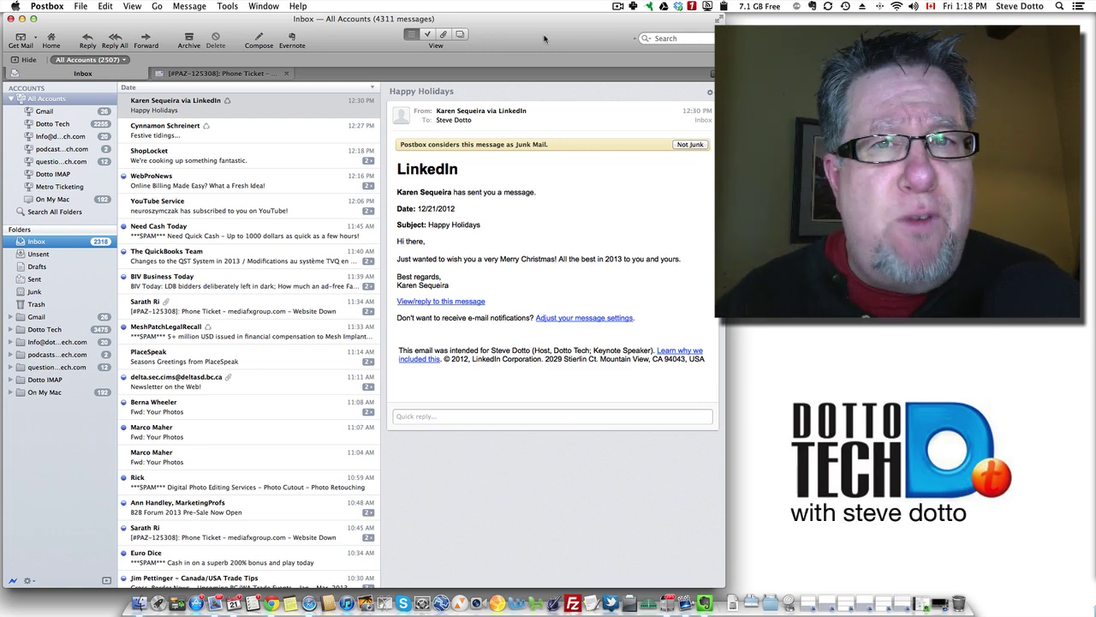
pyautogui.moveTo(543, 34); pyautogui.dragTo(923, 34)
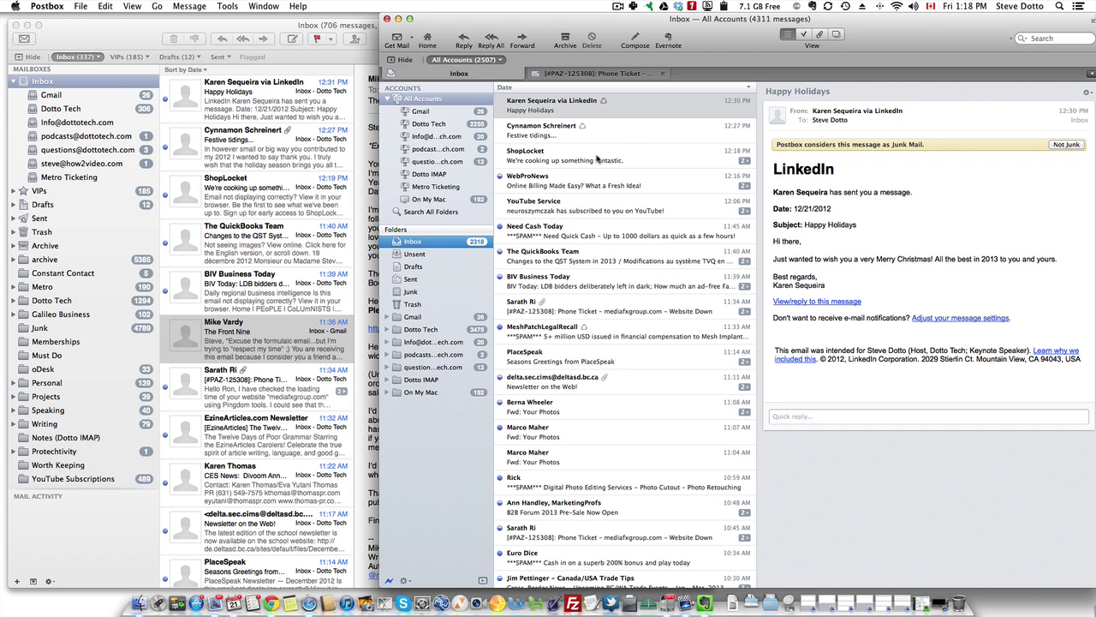
pyautogui.scroll(-3, 85, 279)
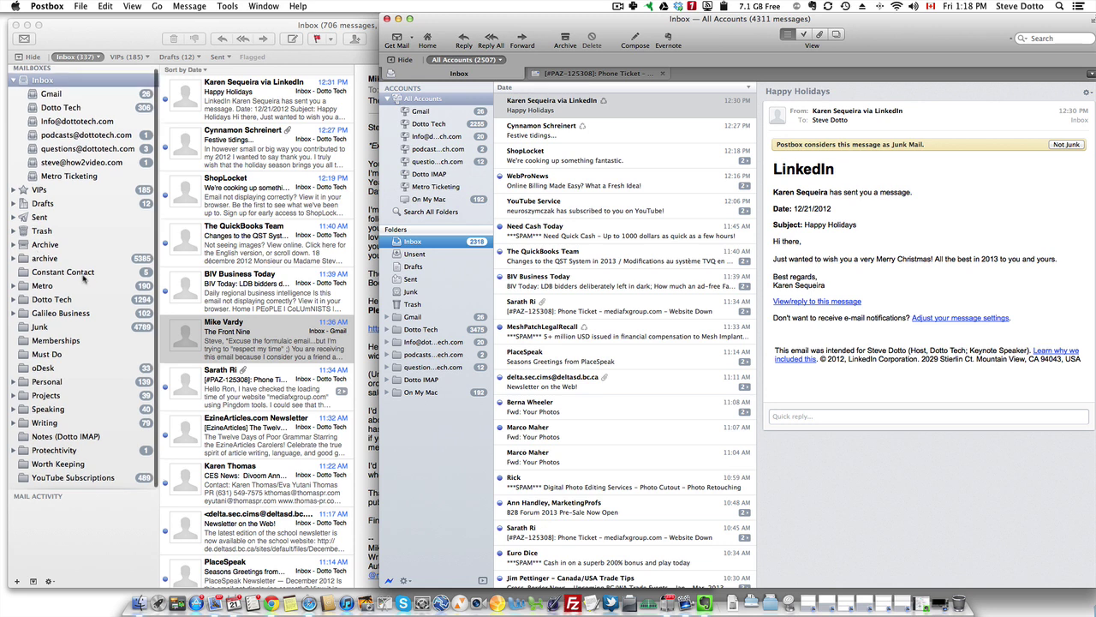
pyautogui.scroll(3, 83, 271)
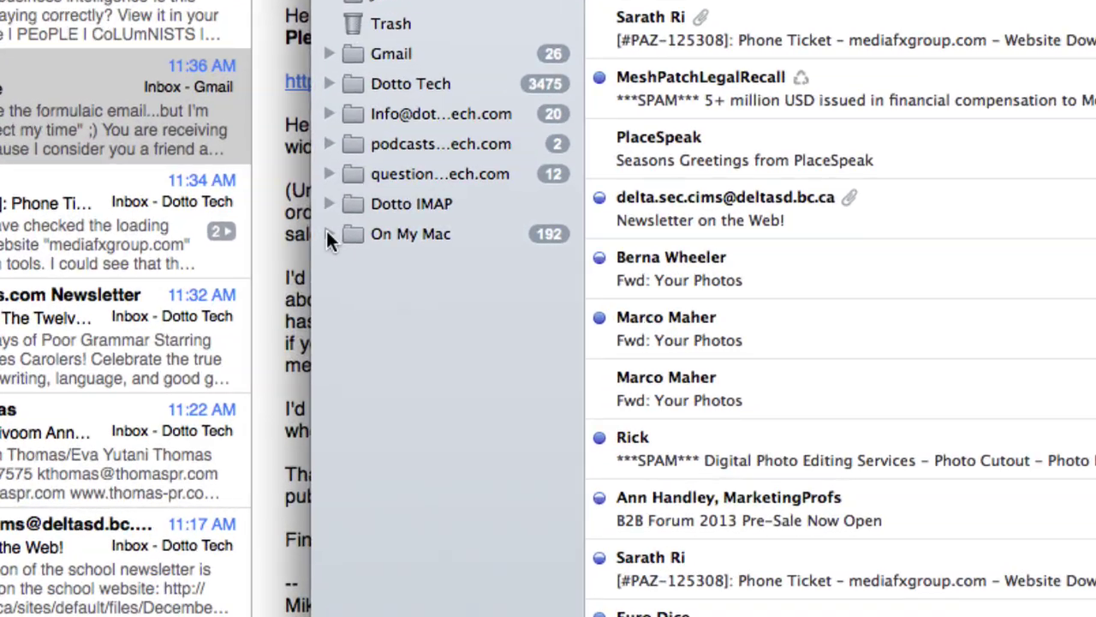
# - Expand the On My Mac folder in Postbox and look through the folders under Apple Mail Import
pyautogui.click(387, 393)
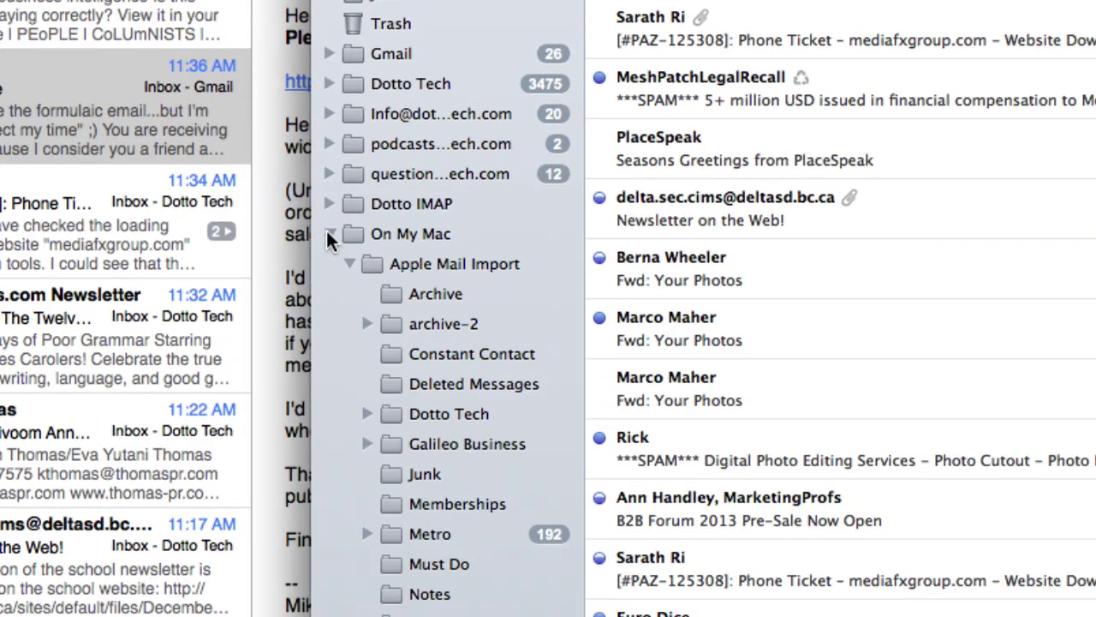
pyautogui.scroll(-5, 482, 274)
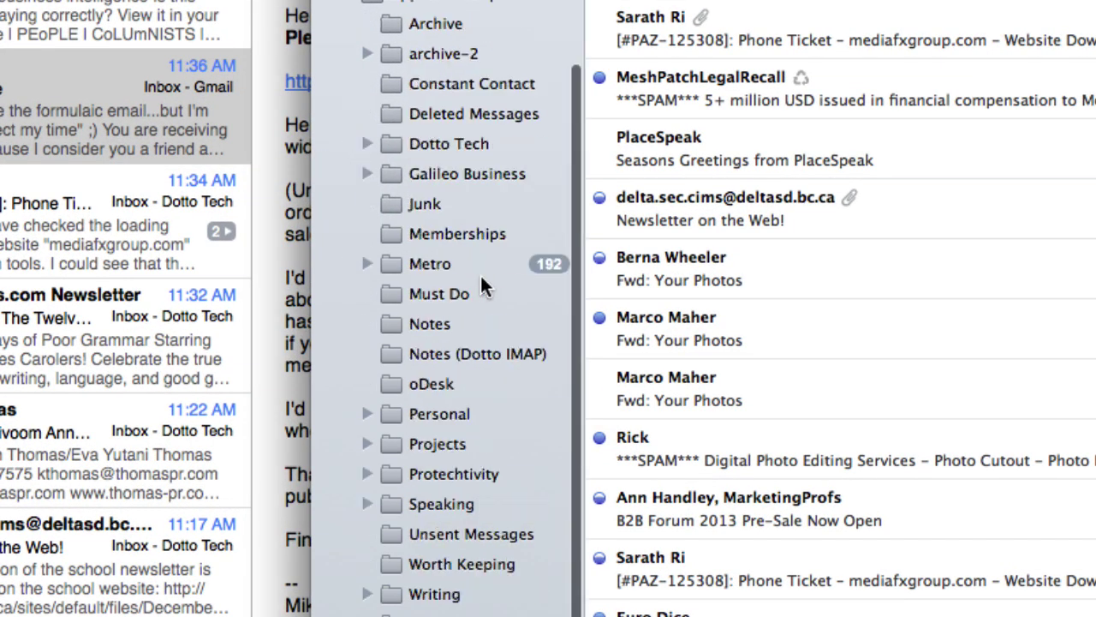
pyautogui.scroll(1, 480, 274)
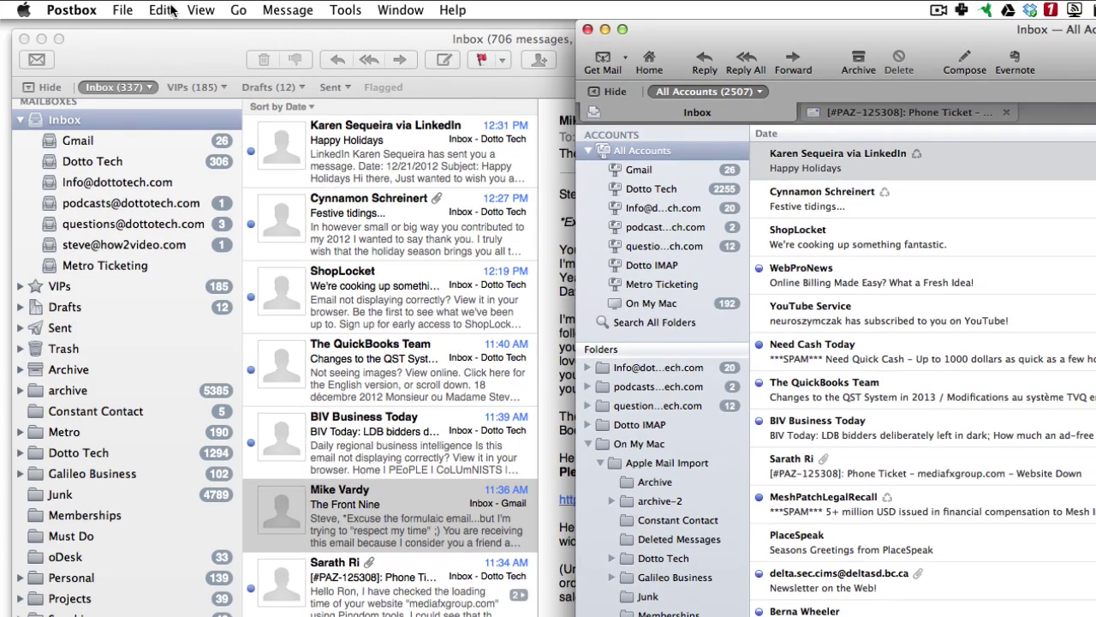
pyautogui.click(121, 9)
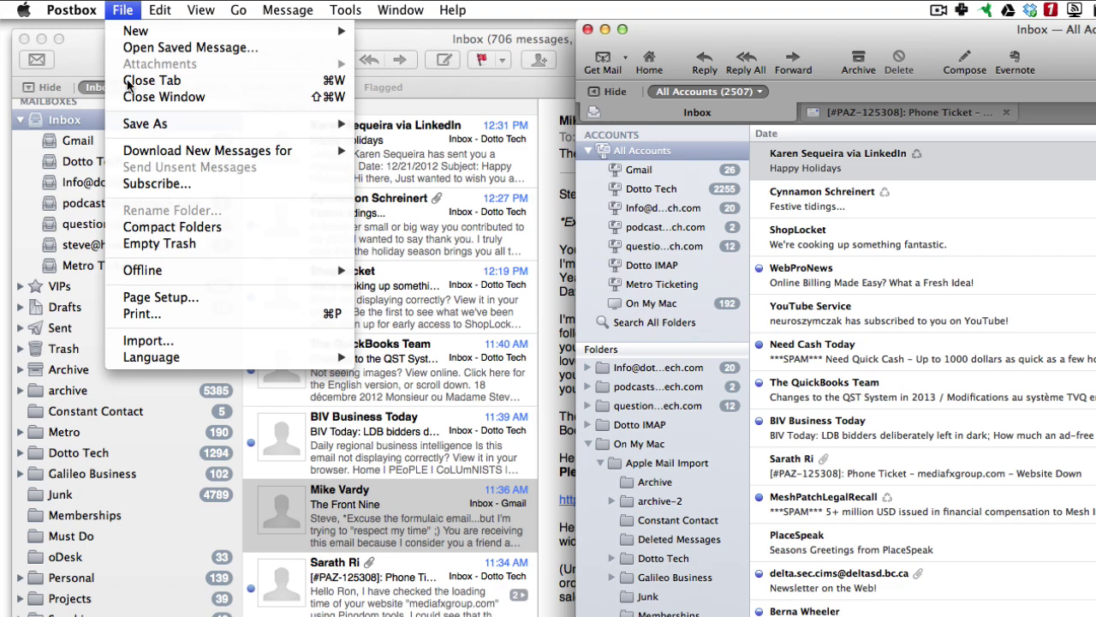
pyautogui.click(148, 341)
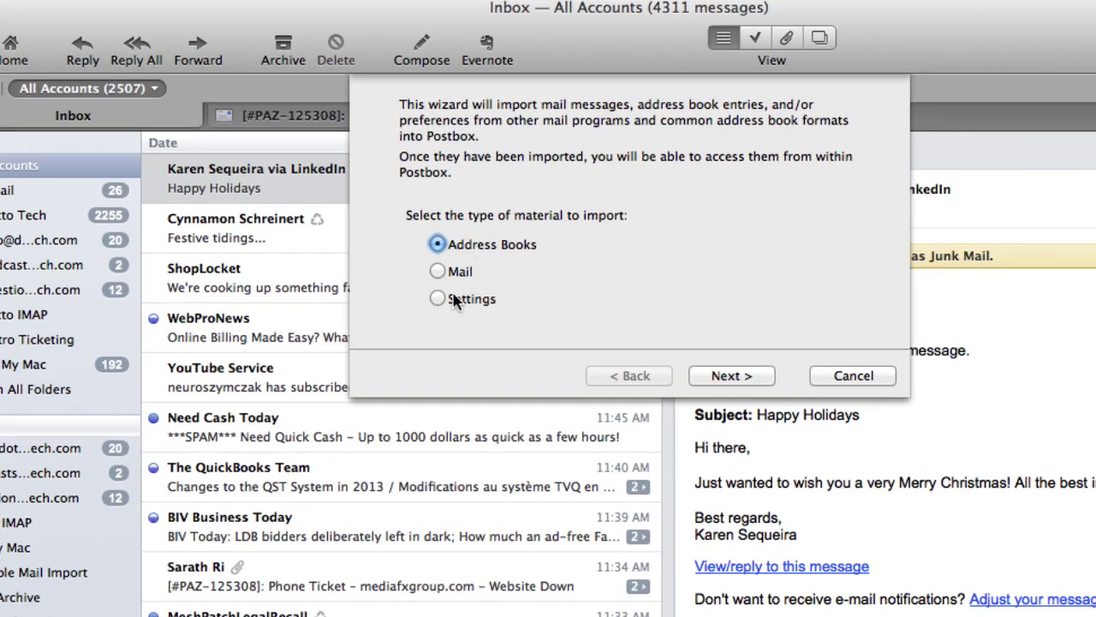
pyautogui.click(438, 271)
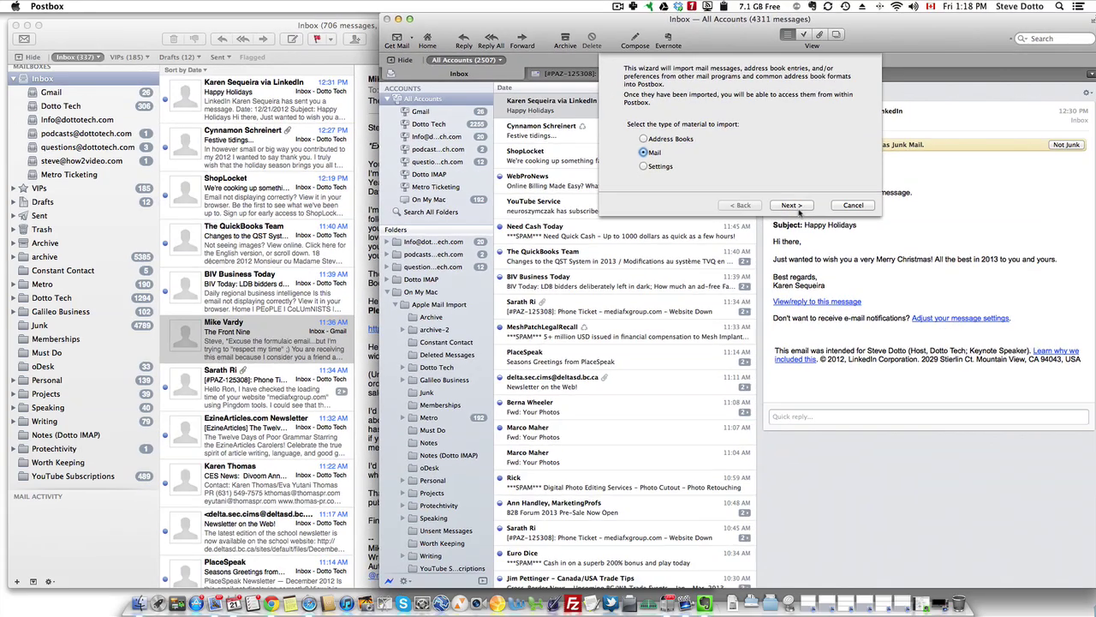
pyautogui.click(853, 206)
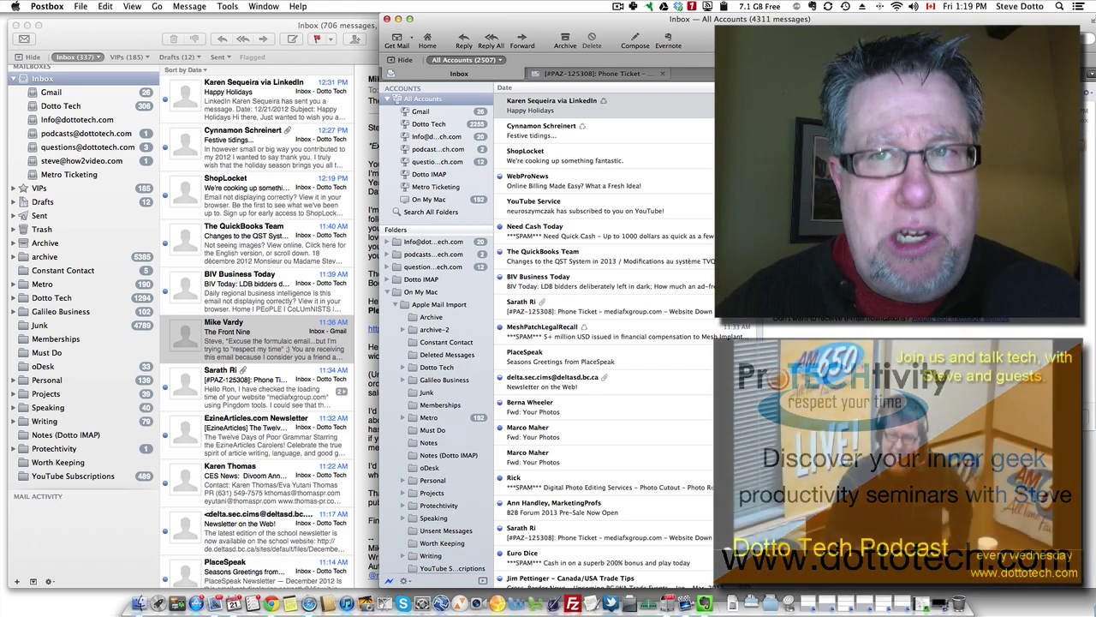
# - Move the Postbox window back over Apple Mail and show the Gmail account's junk settings in the preferences
pyautogui.click(409, 18)
pyautogui.moveTo(561, 40); pyautogui.dragTo(539, 34)
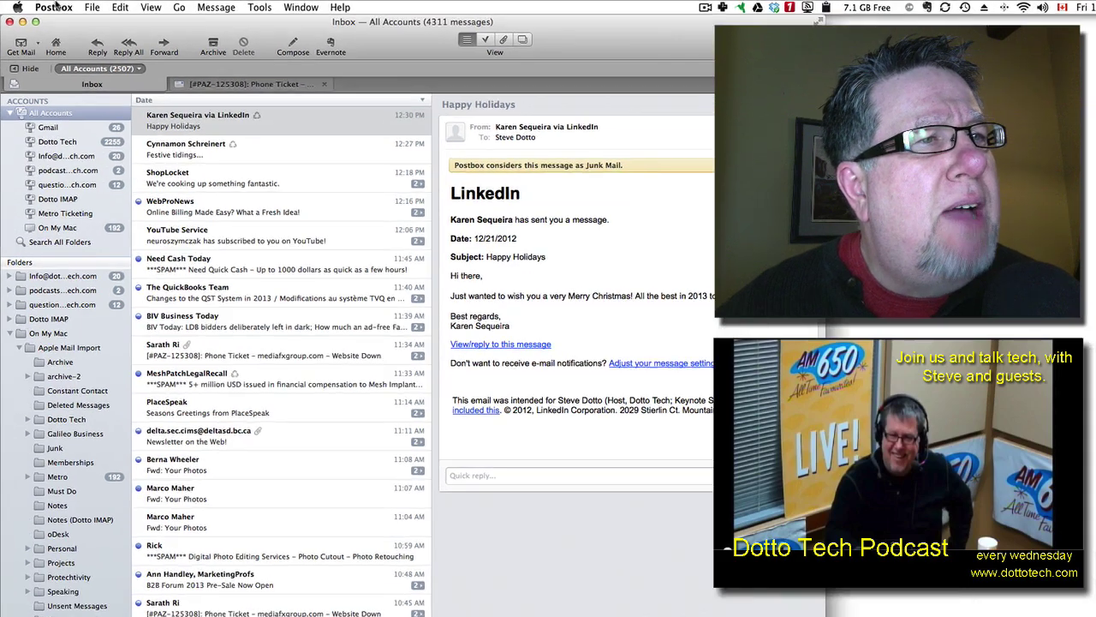
pyautogui.click(54, 7)
pyautogui.click(64, 45)
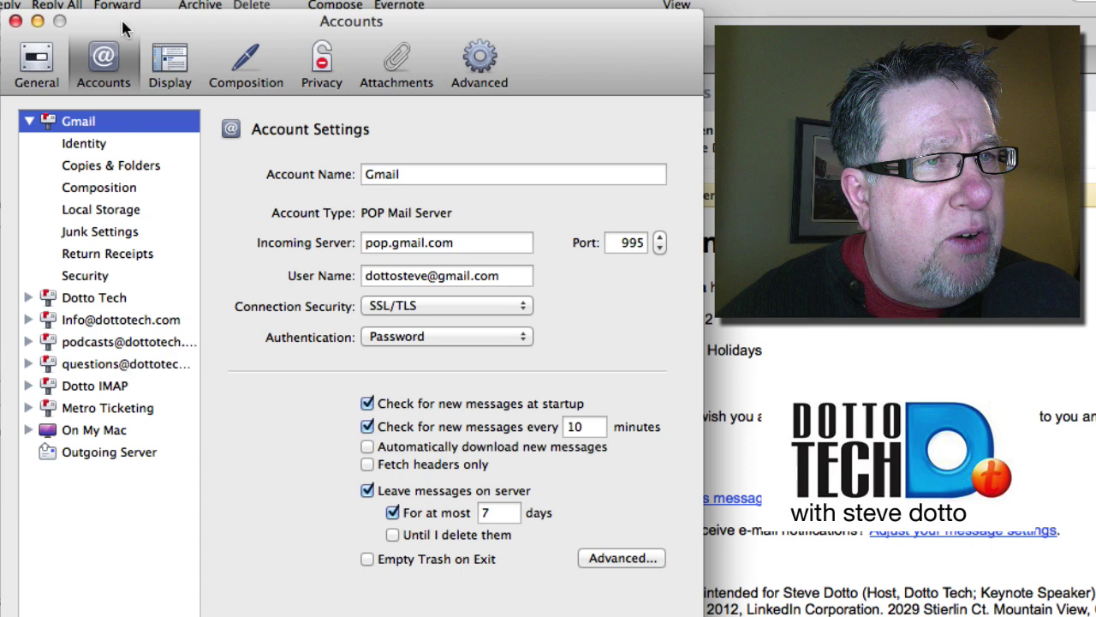
pyautogui.click(99, 236)
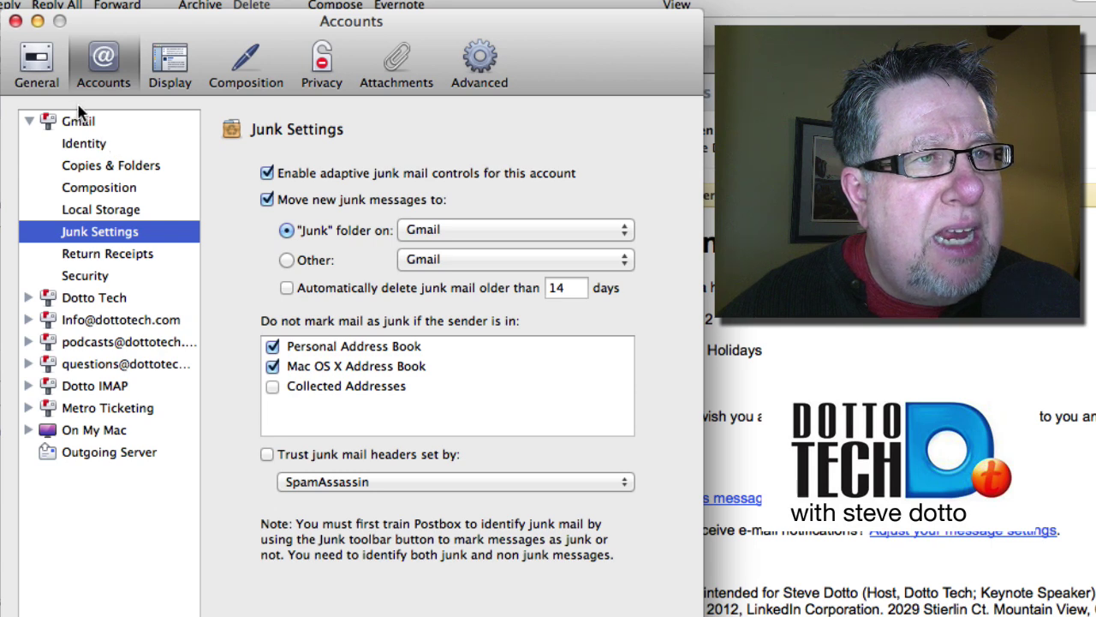
# - Turn on moving new junk messages to Gmail's Junk folder in the Dotto Tech account's junk settings
pyautogui.click(27, 298)
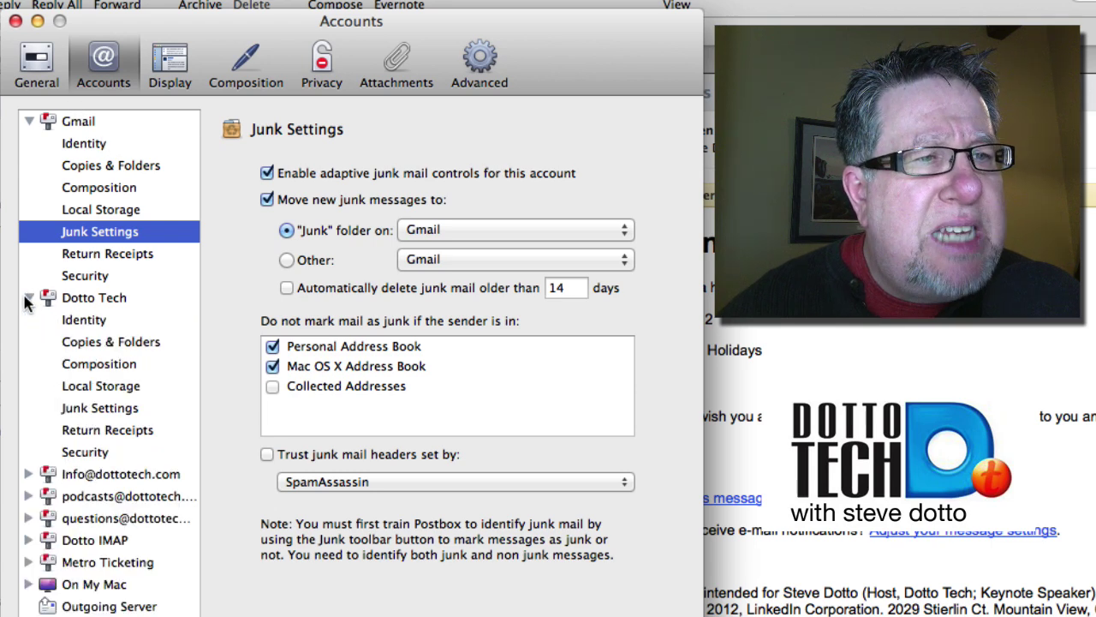
pyautogui.click(113, 410)
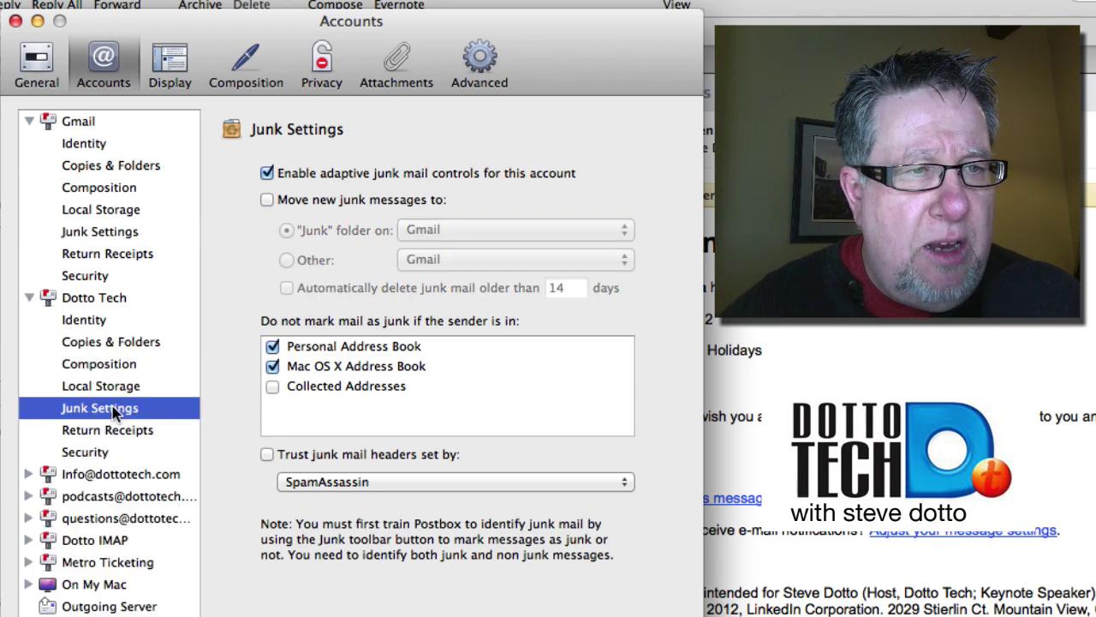
pyautogui.click(267, 200)
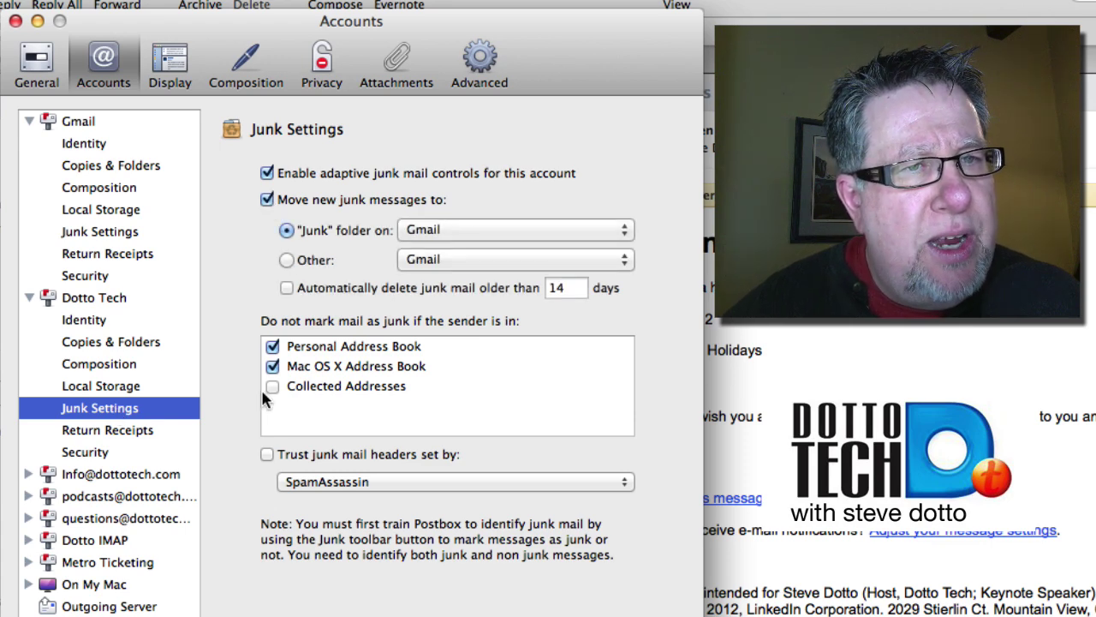
# - In the Info account's junk settings, turn on moving new junk messages and choose the Junk folder on Dotto Tech
pyautogui.click(28, 474)
pyautogui.click(110, 585)
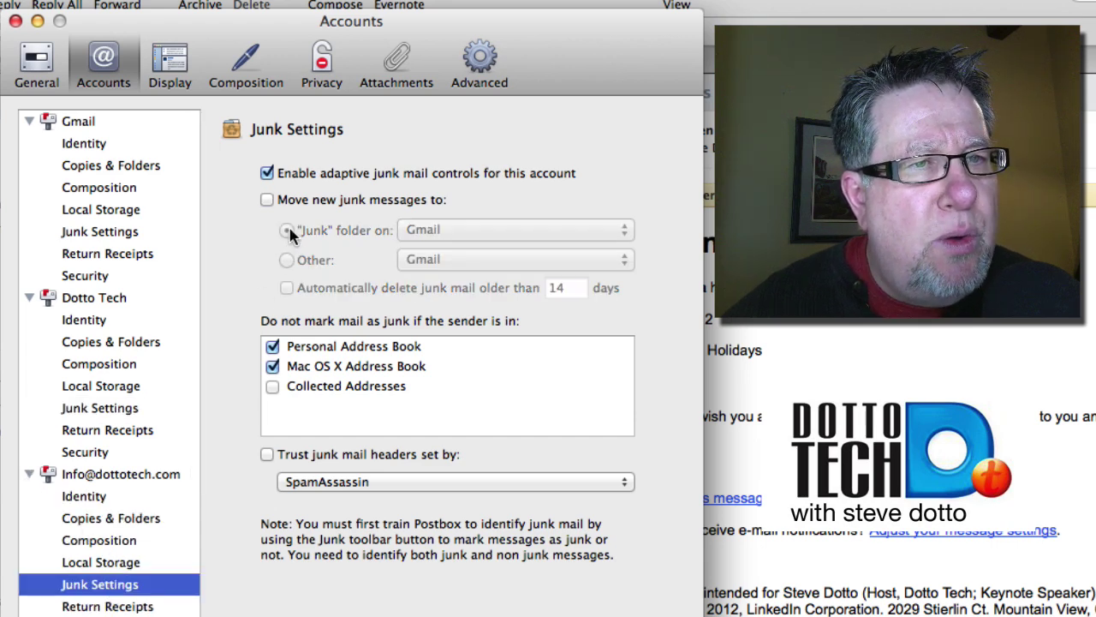
pyautogui.click(268, 199)
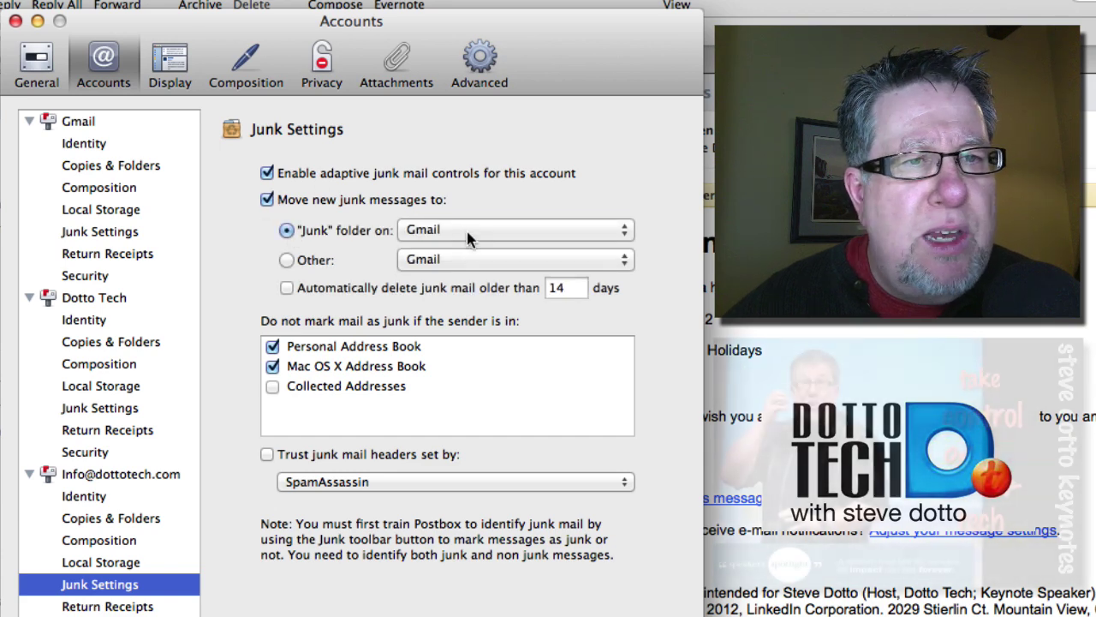
pyautogui.click(471, 231)
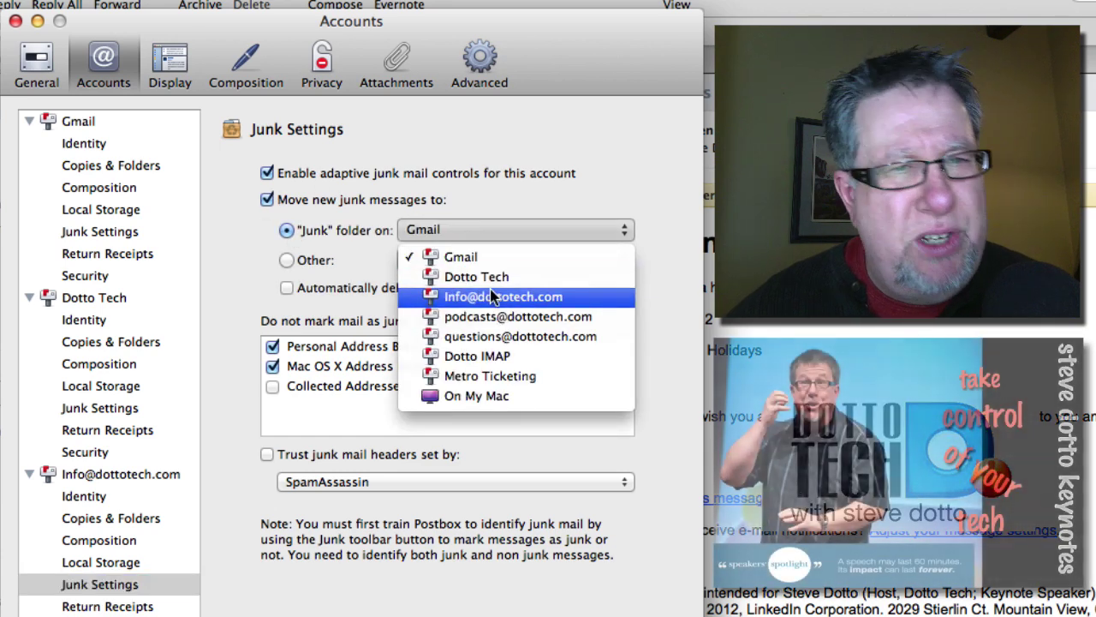
pyautogui.click(497, 278)
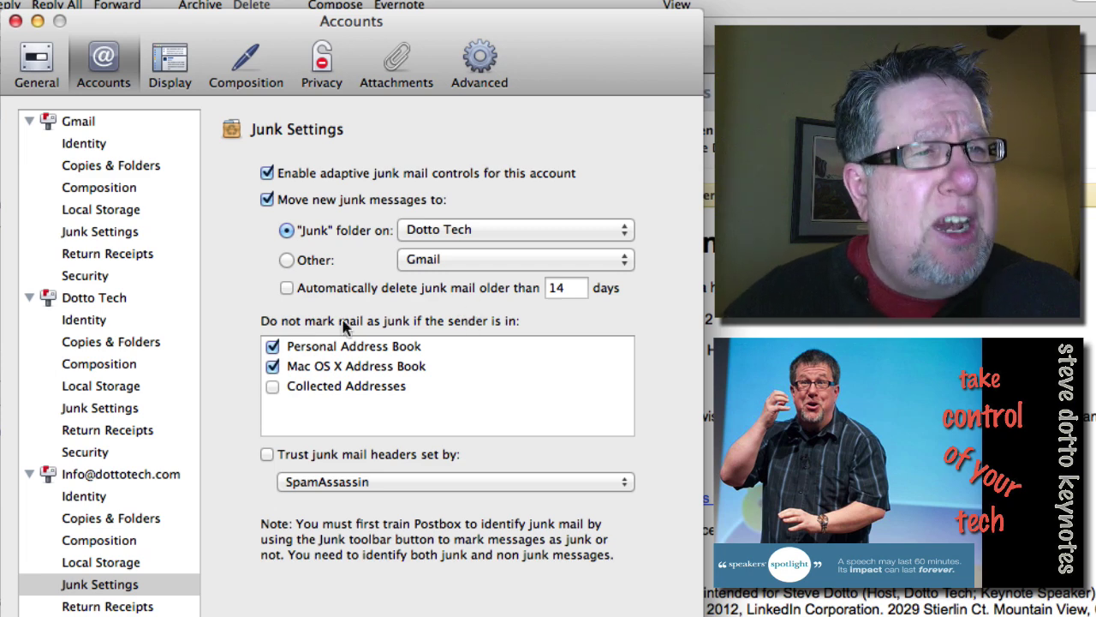
# - In the Gmail account's junk settings, set new junk messages to move to the Junk folder on Dotto Tech
pyautogui.click(110, 234)
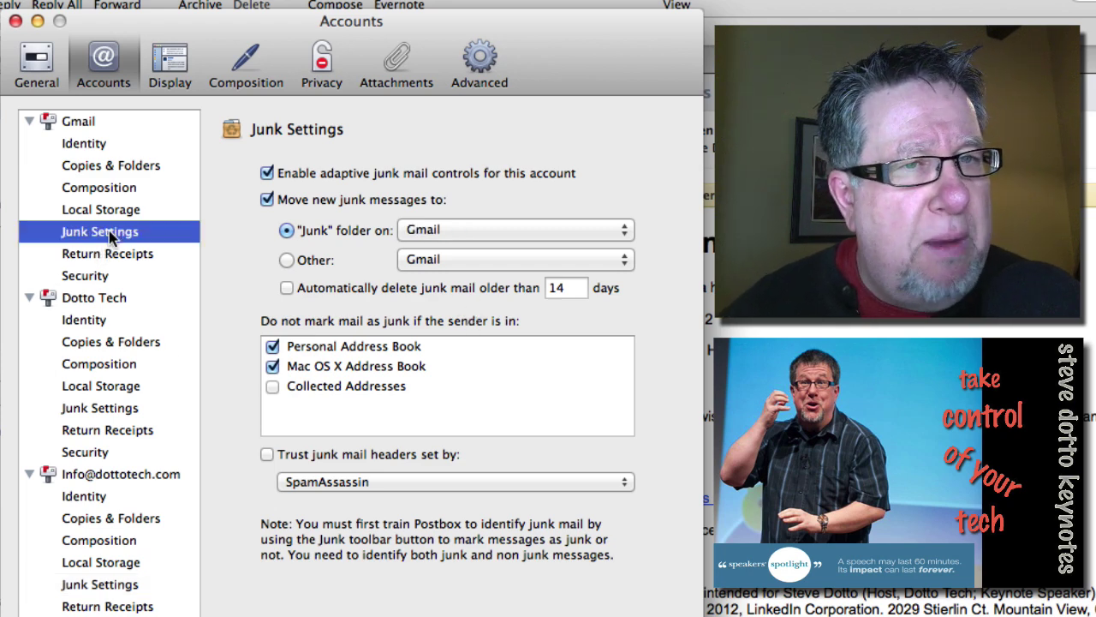
pyautogui.click(442, 236)
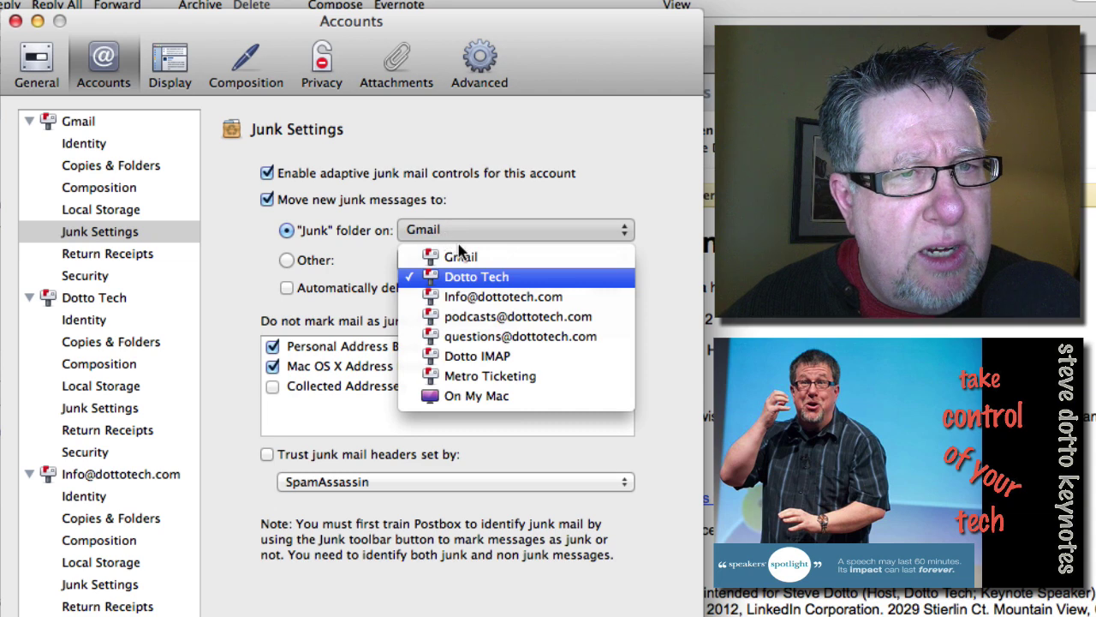
pyautogui.click(486, 285)
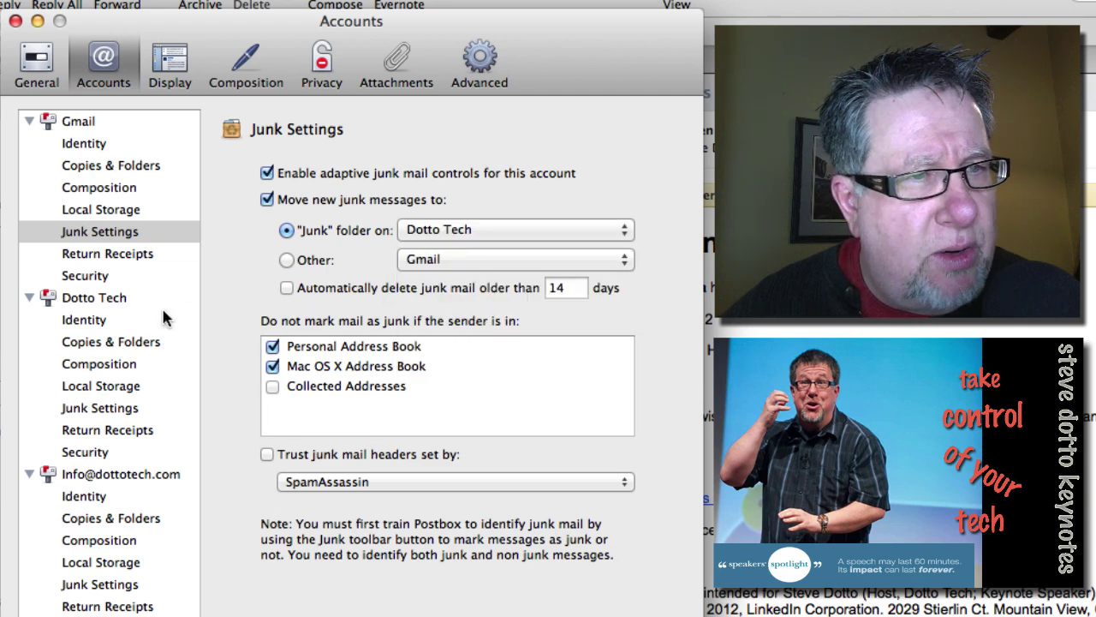
# - Check the junk settings of the Dotto Tech and Info accounts, look through the other destination folders, and close the preferences
pyautogui.click(93, 409)
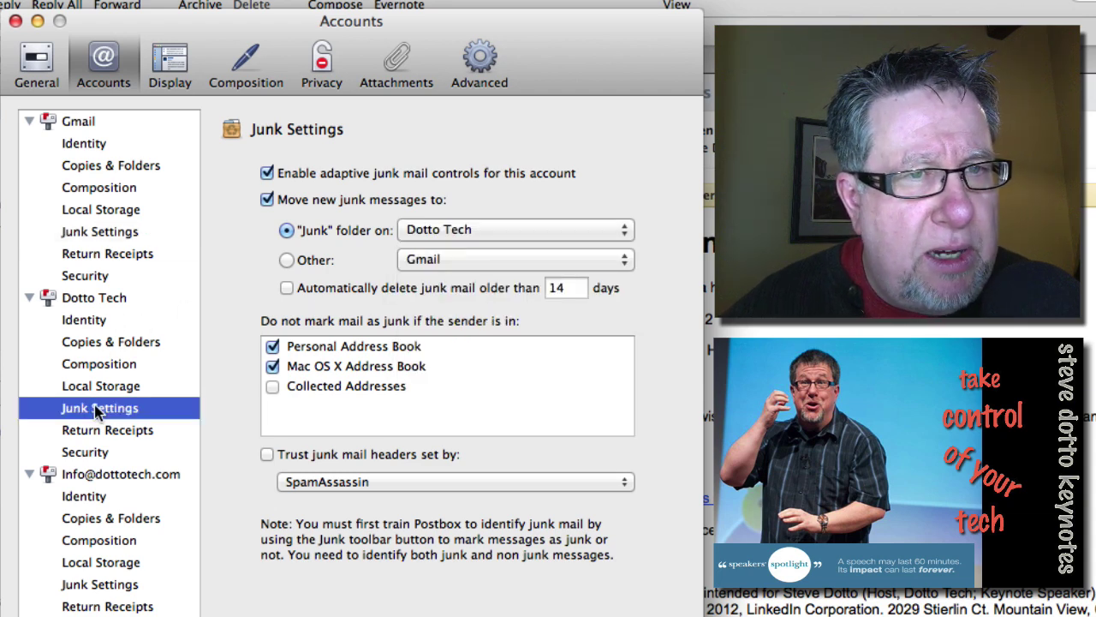
pyautogui.click(96, 584)
pyautogui.click(440, 256)
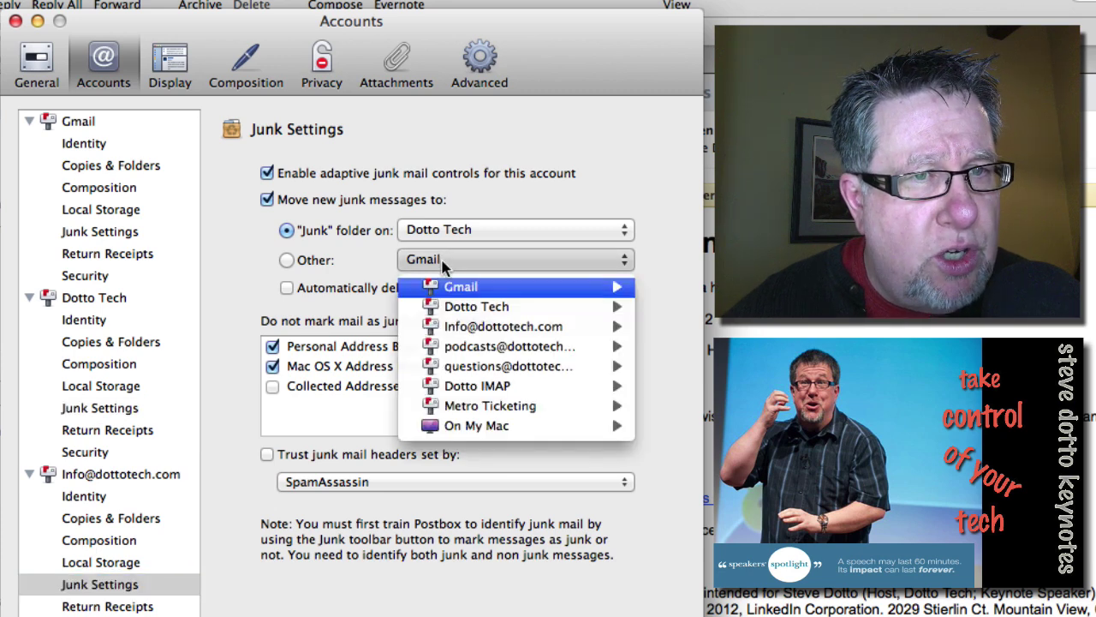
pyautogui.moveTo(455, 301)
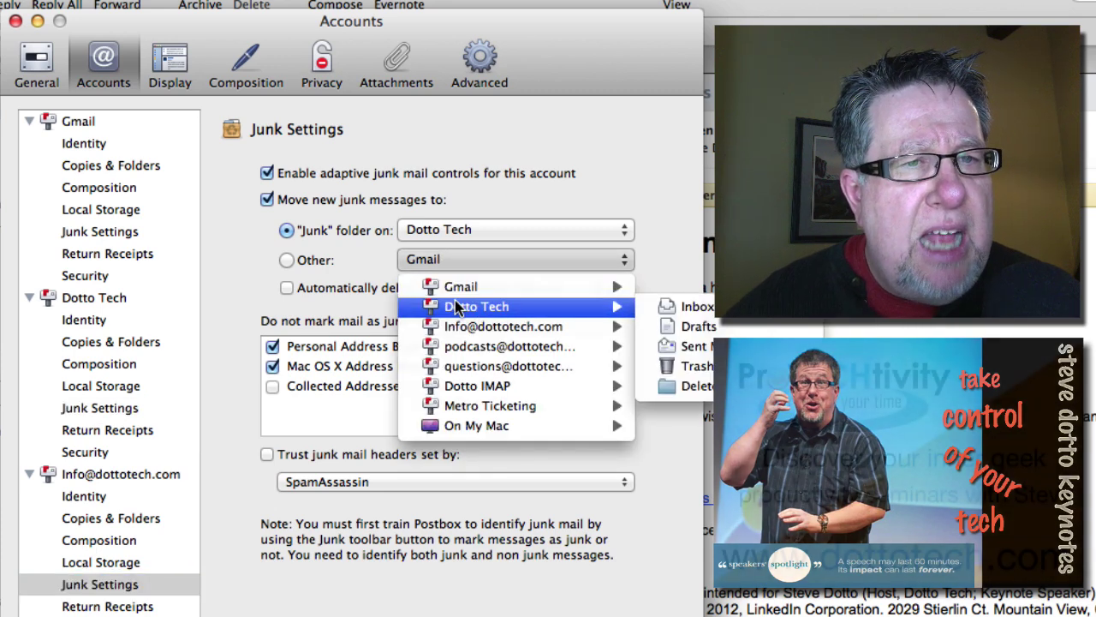
pyautogui.click(240, 237)
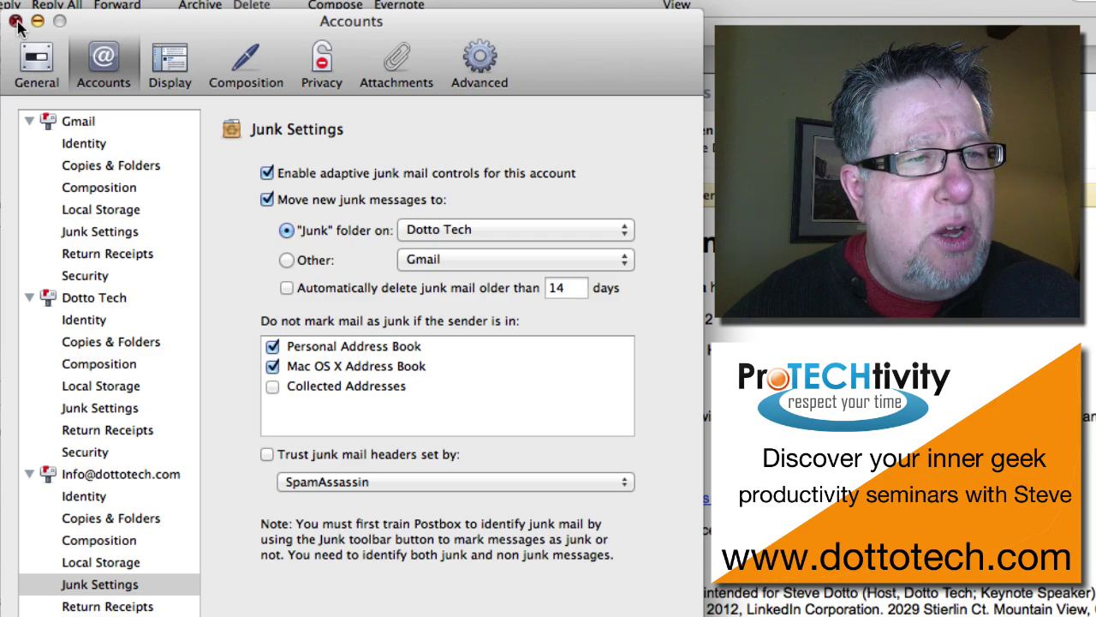
pyautogui.click(16, 22)
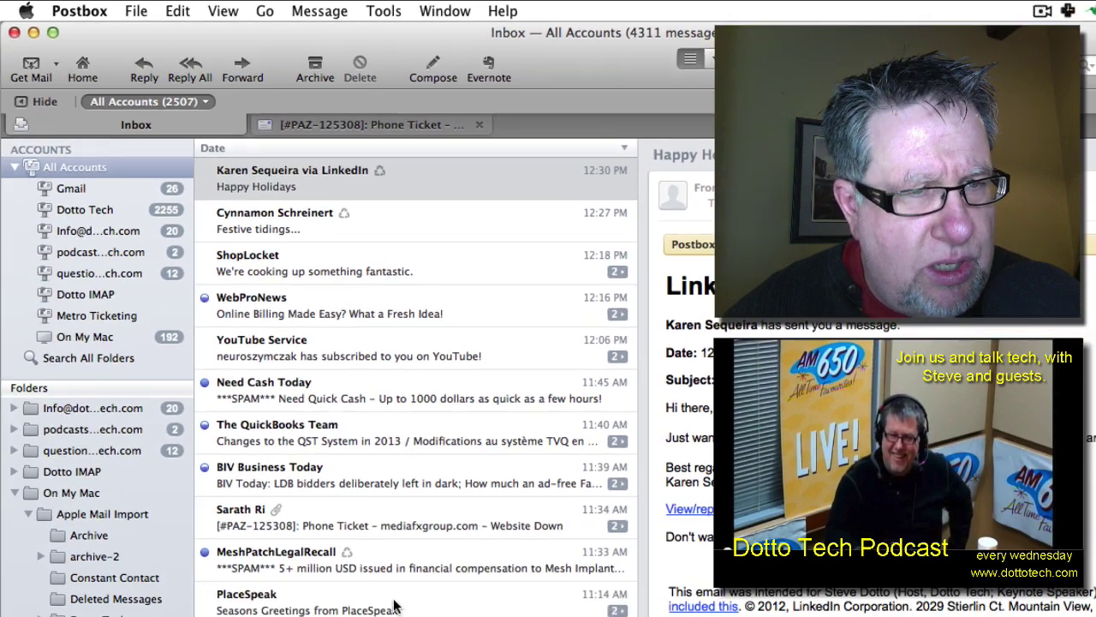
# - Send the PlaceSpeak message "Seasons Greetings from PlaceSpeak" to Evernote as a note and move the note window higher
pyautogui.press('End')
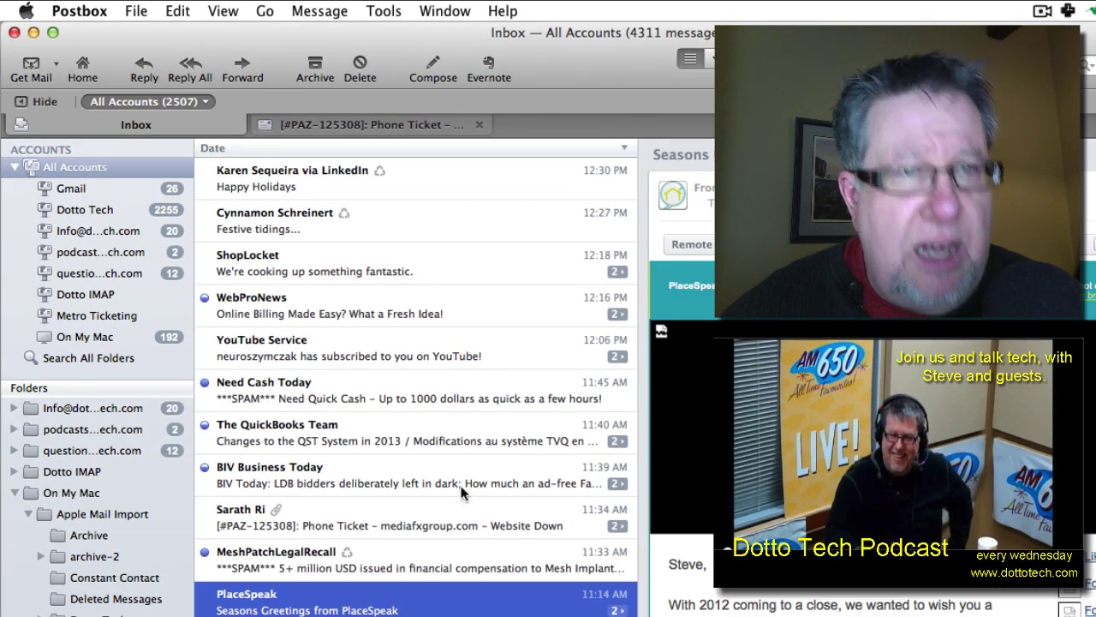
pyautogui.click(488, 72)
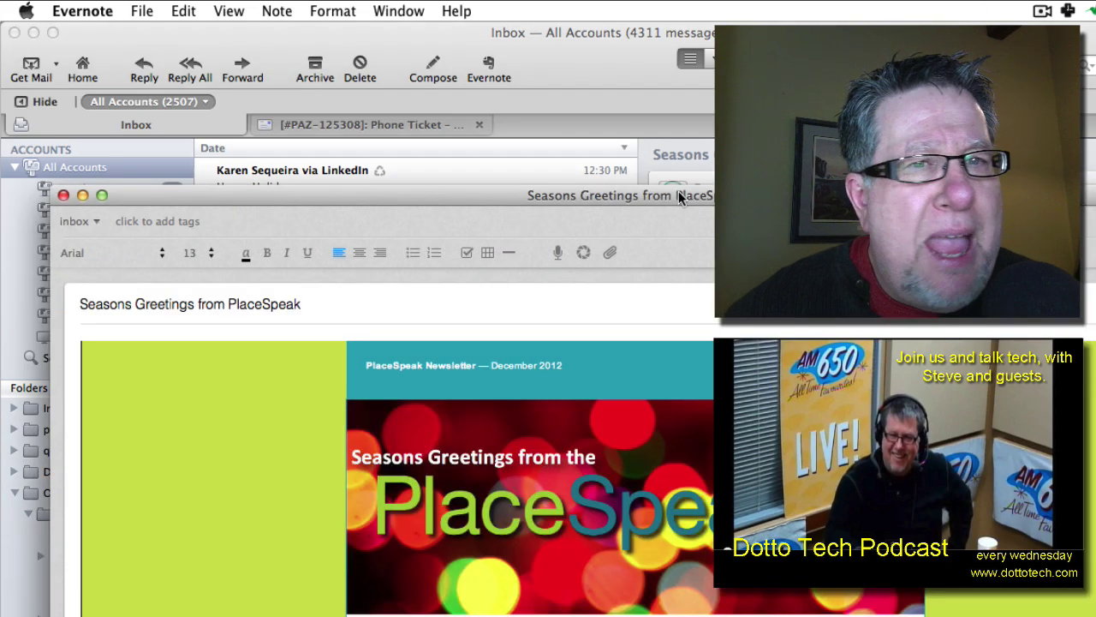
pyautogui.moveTo(685, 194); pyautogui.dragTo(692, 81)
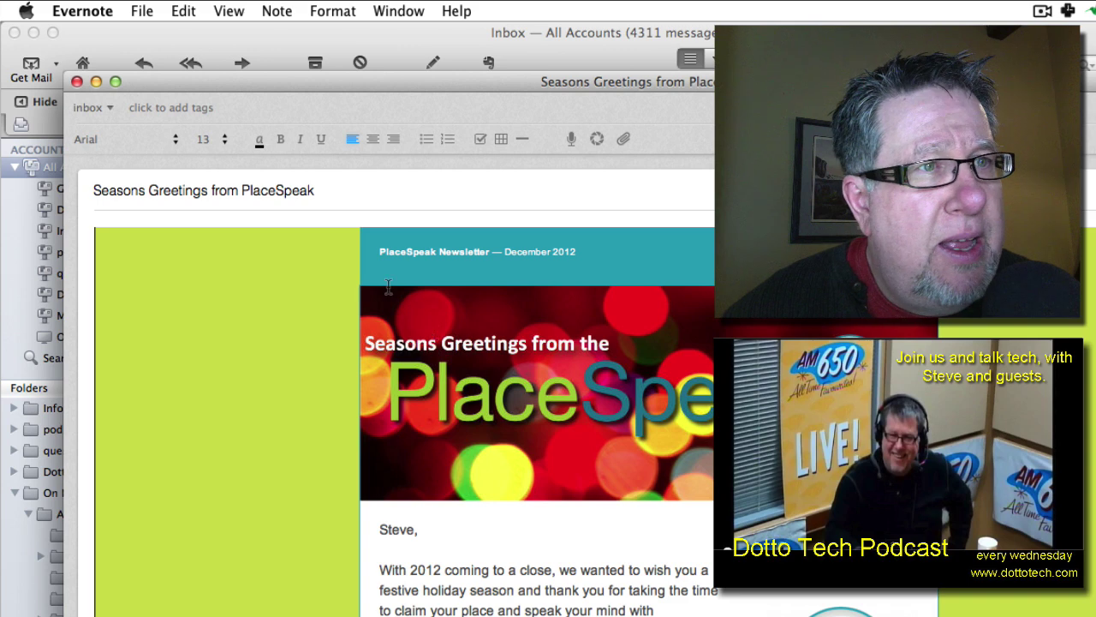
# - Look at the notebook choices and the tag field of the new Evernote note, and close the note
pyautogui.click(94, 108)
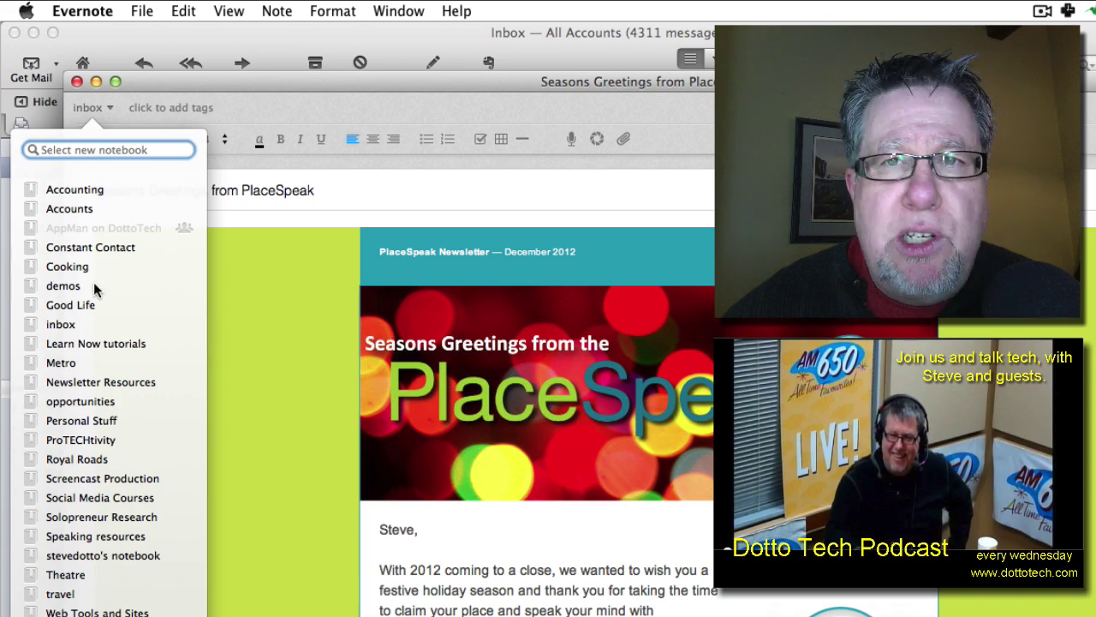
pyautogui.click(275, 83)
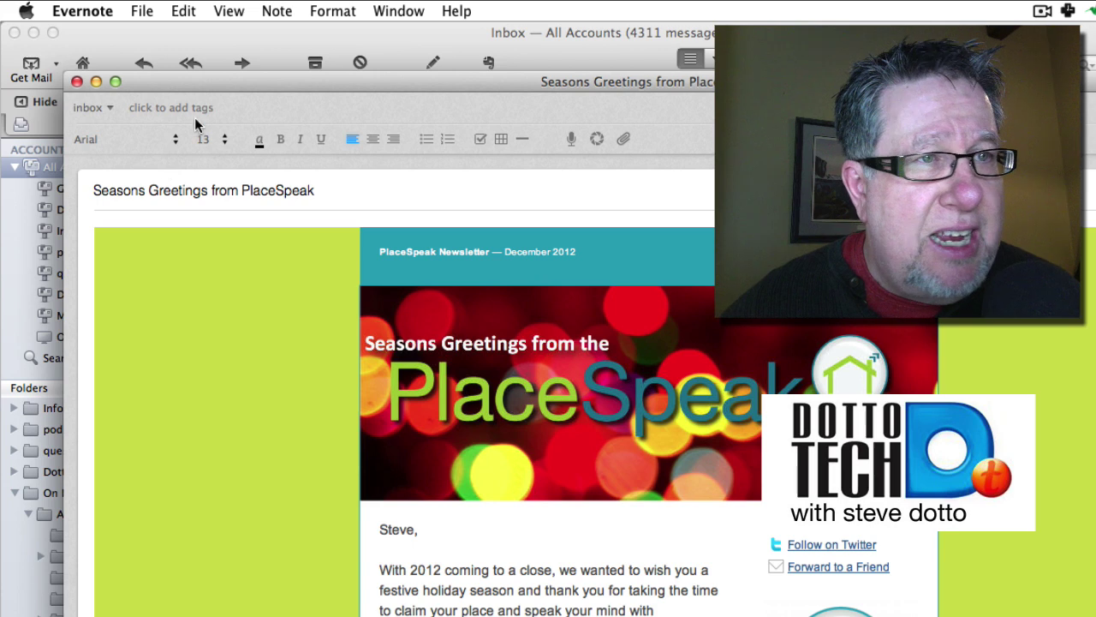
pyautogui.click(189, 109)
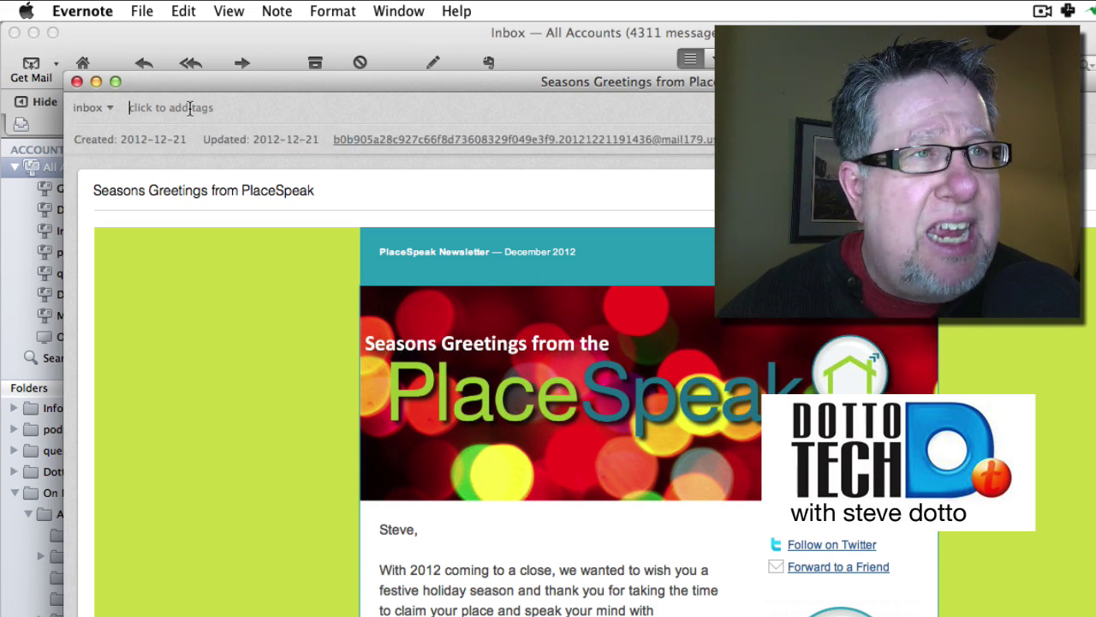
pyautogui.click(77, 81)
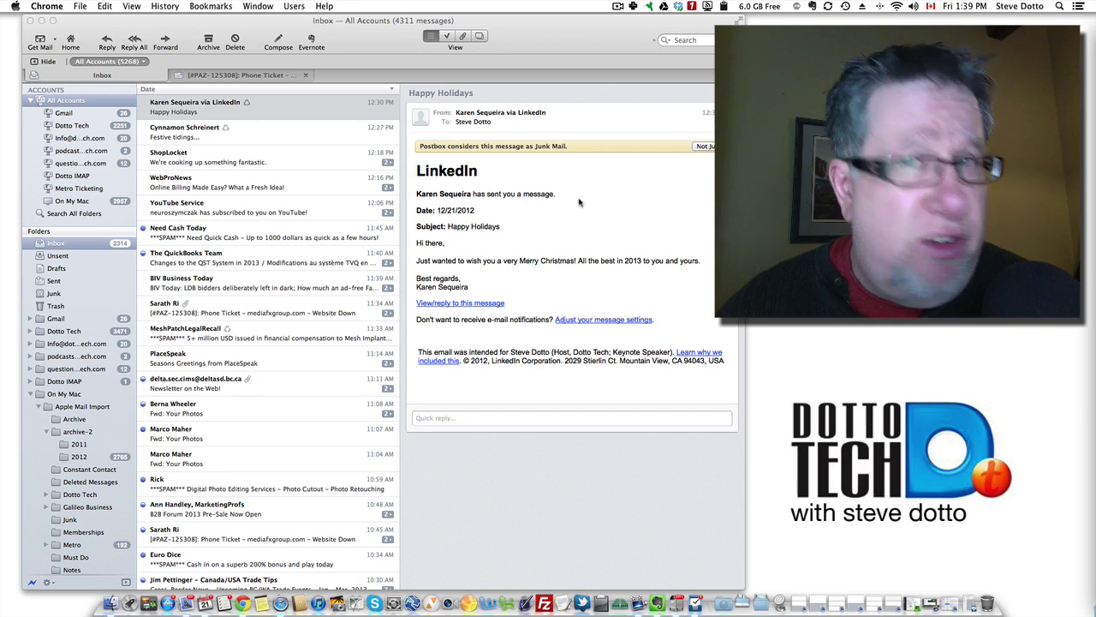
# - Bring up Things beside Postbox and save a new to-do with the LinkedIn message's greeting text as its note
pyautogui.click(969, 603)
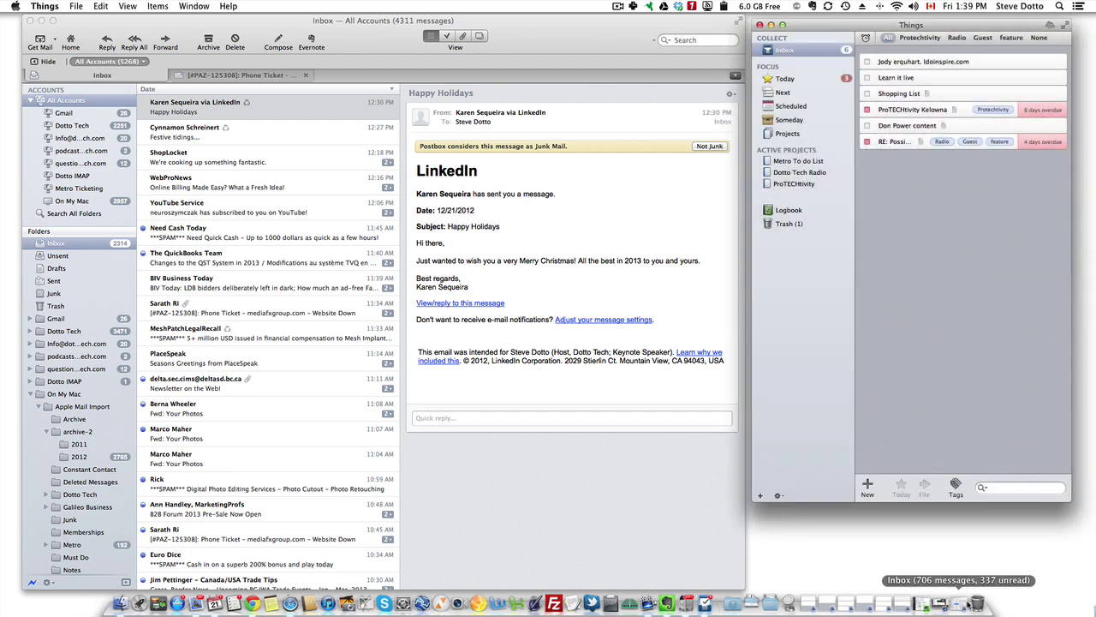
pyautogui.click(418, 246)
pyautogui.moveTo(417, 242); pyautogui.dragTo(477, 291)
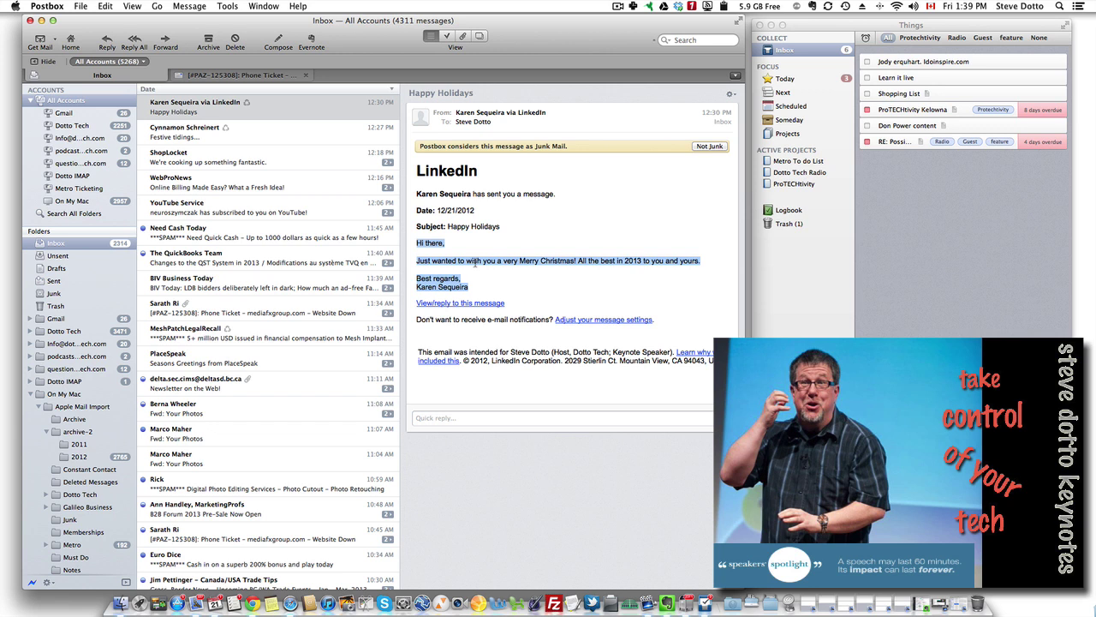
pyautogui.rightClick(477, 260)
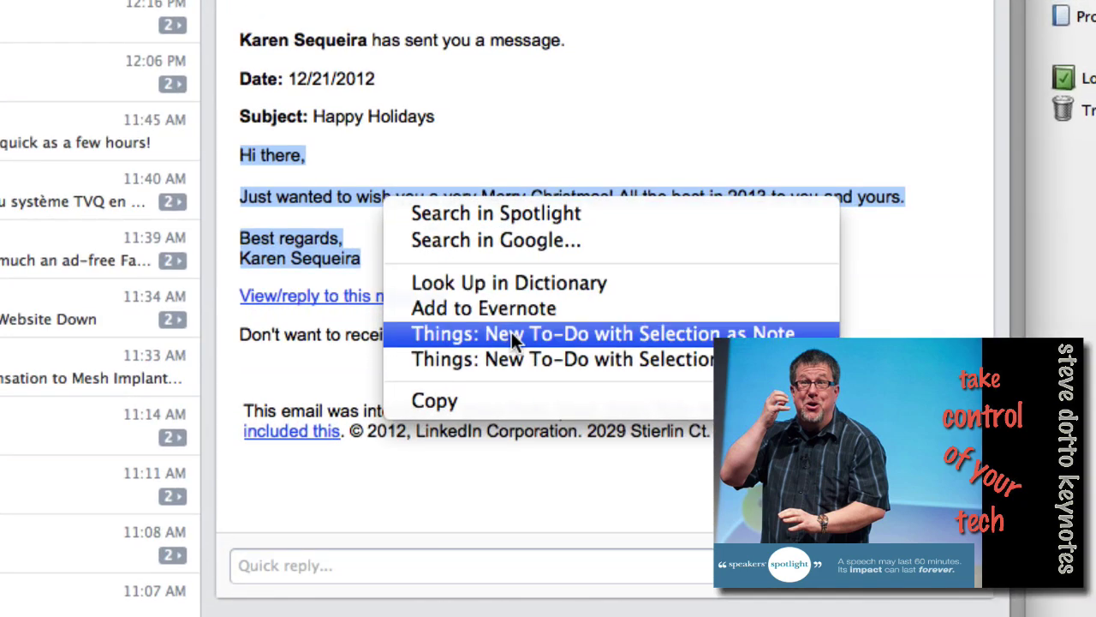
pyautogui.click(595, 331)
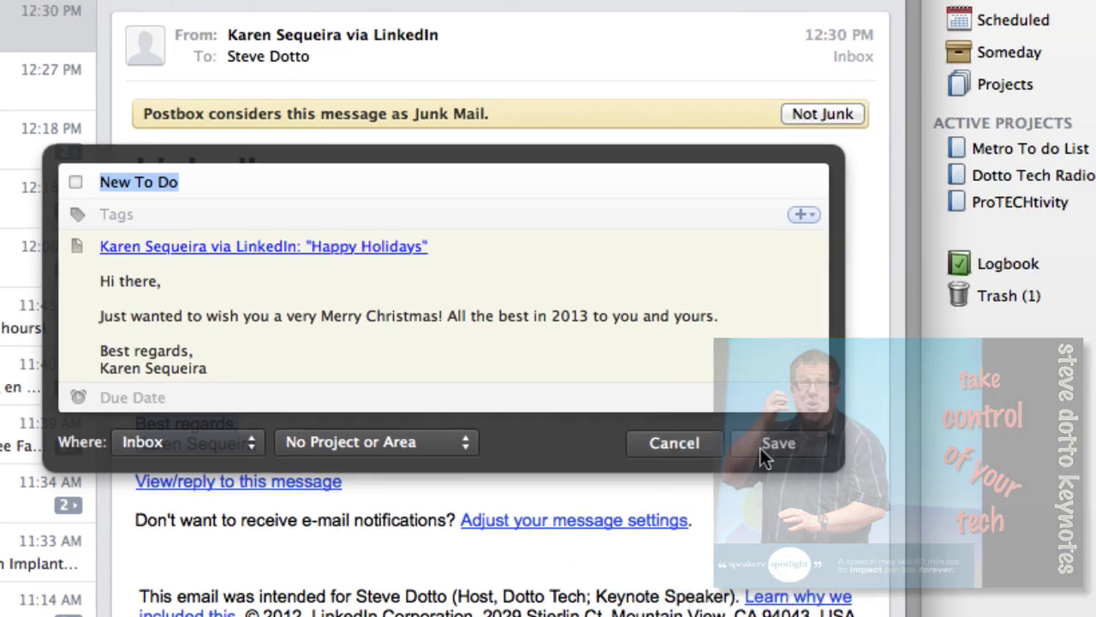
pyautogui.click(884, 408)
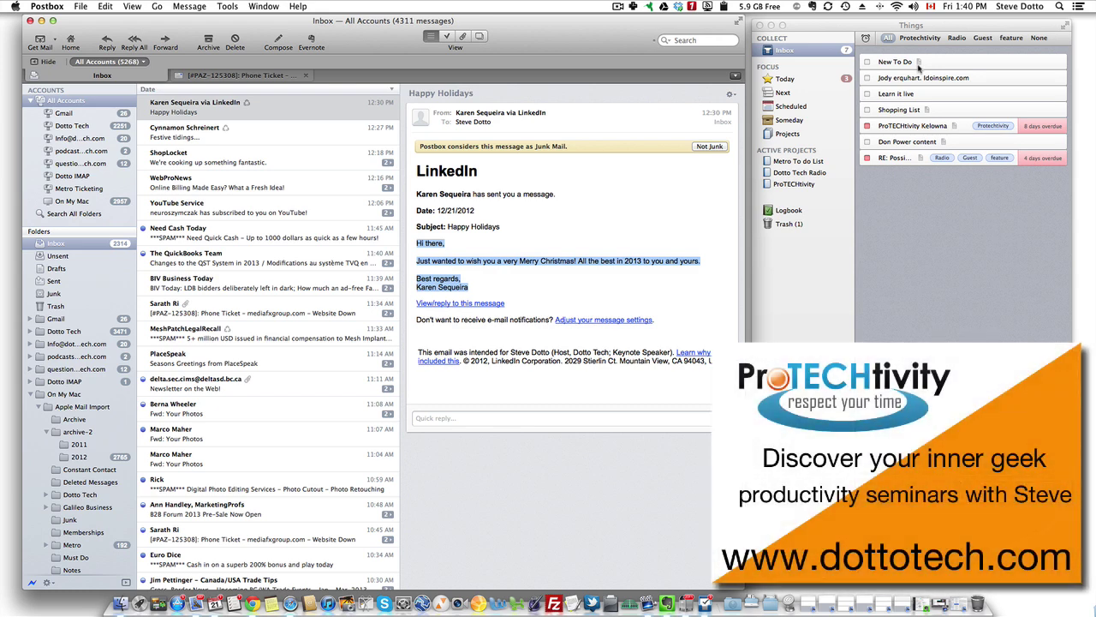
# - Switch to Chrome and read the Lightning for Postbox 3 page's installation and calendar sections, and minimize the browser window
pyautogui.press('super+Tab')
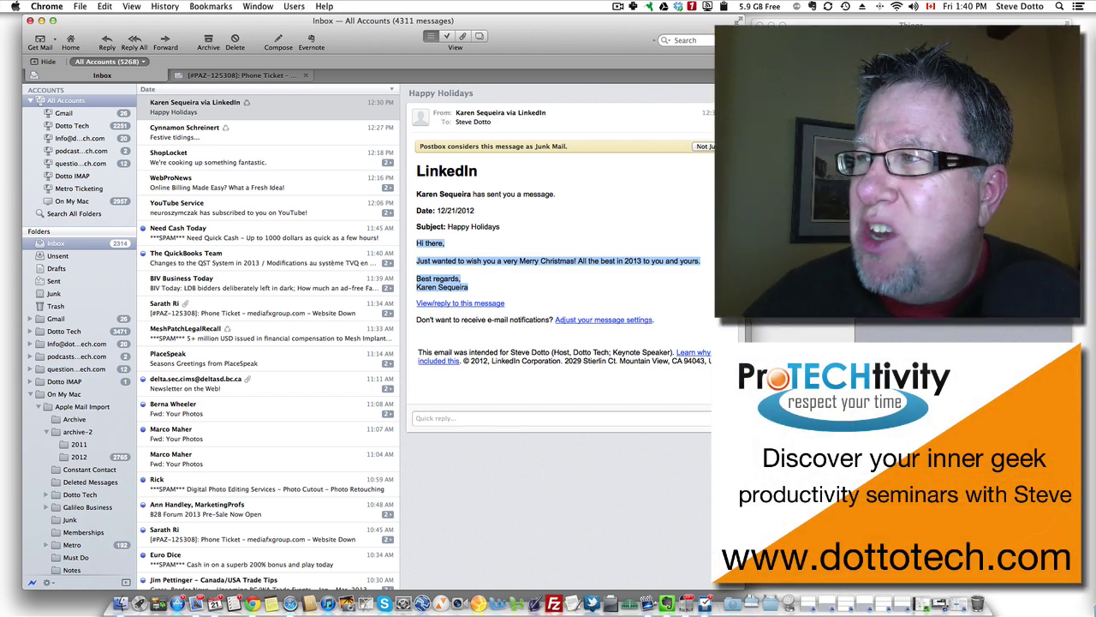
pyautogui.moveTo(676, 40); pyautogui.dragTo(220, 18)
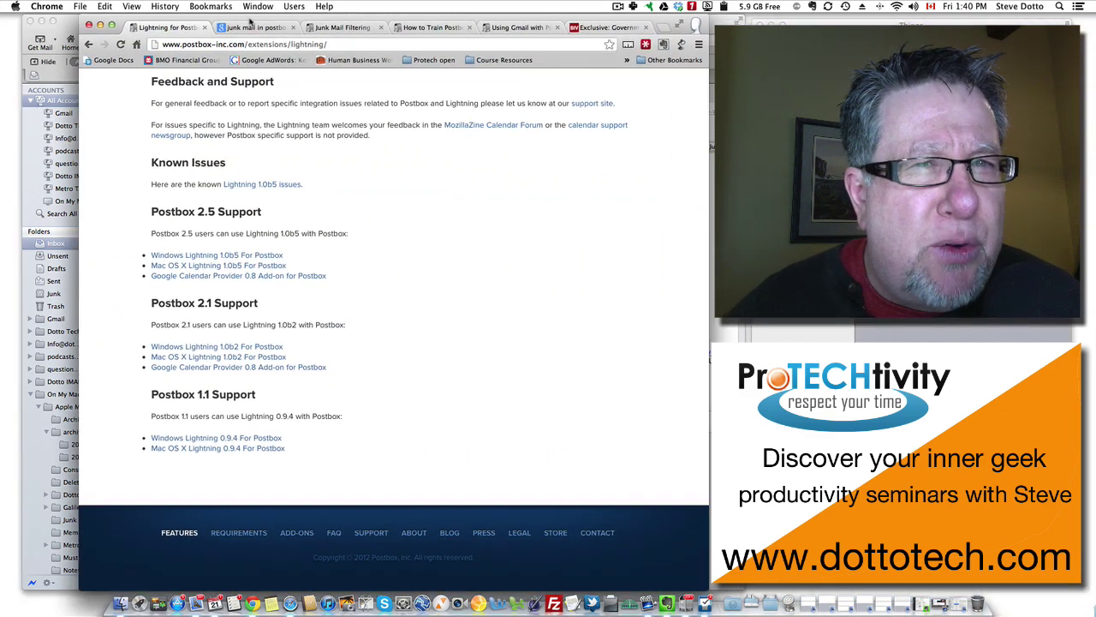
pyautogui.scroll(10, 313, 120)
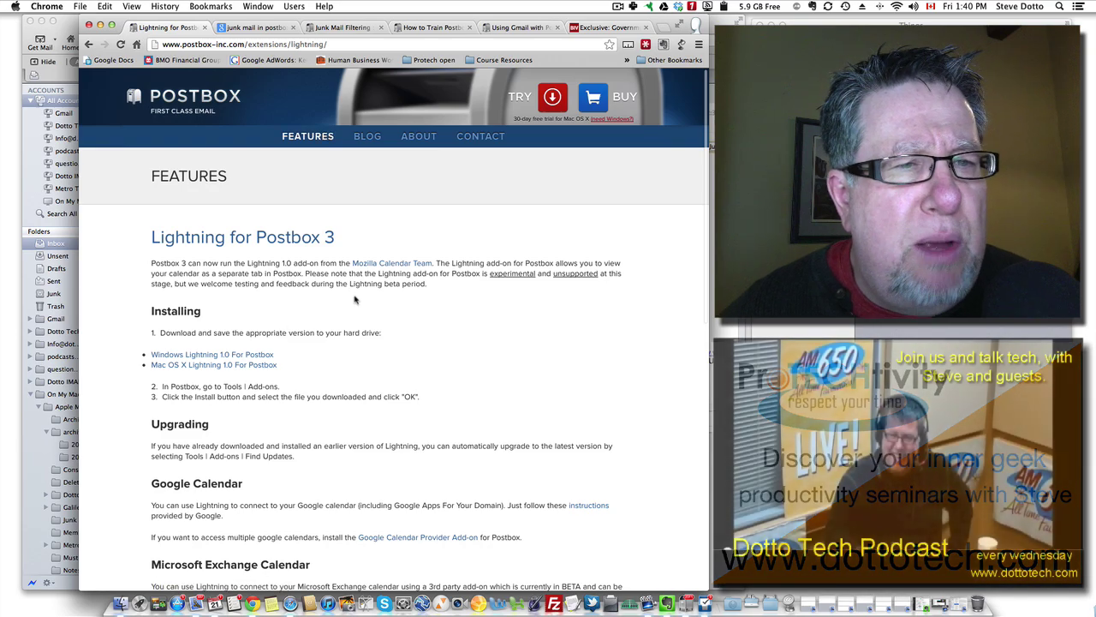
pyautogui.scroll(-2, 257, 249)
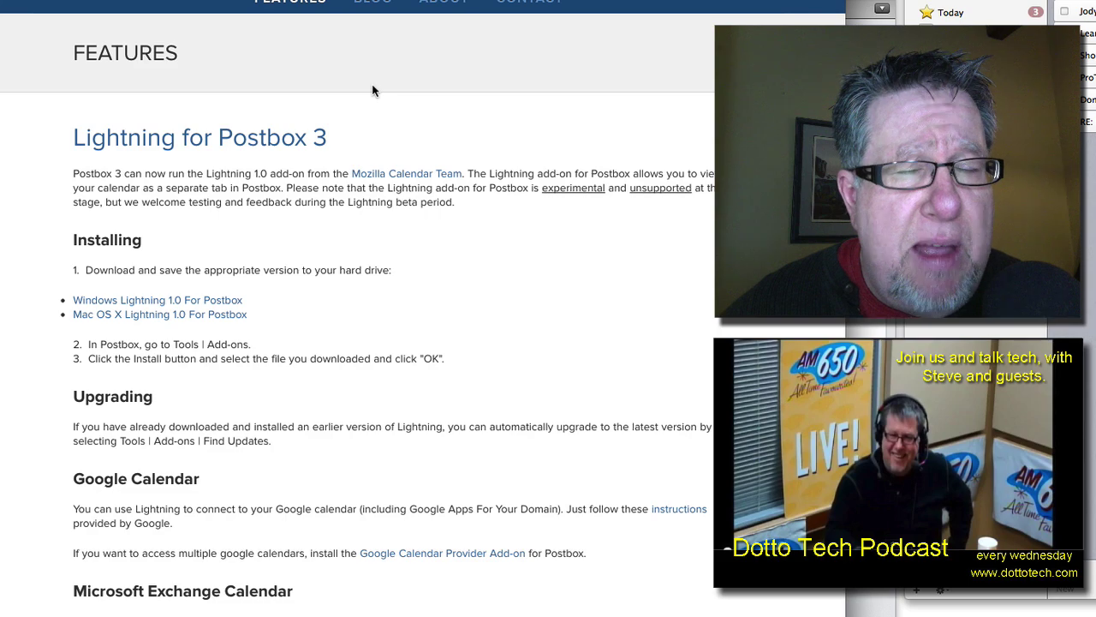
pyautogui.scroll(-4, 372, 91)
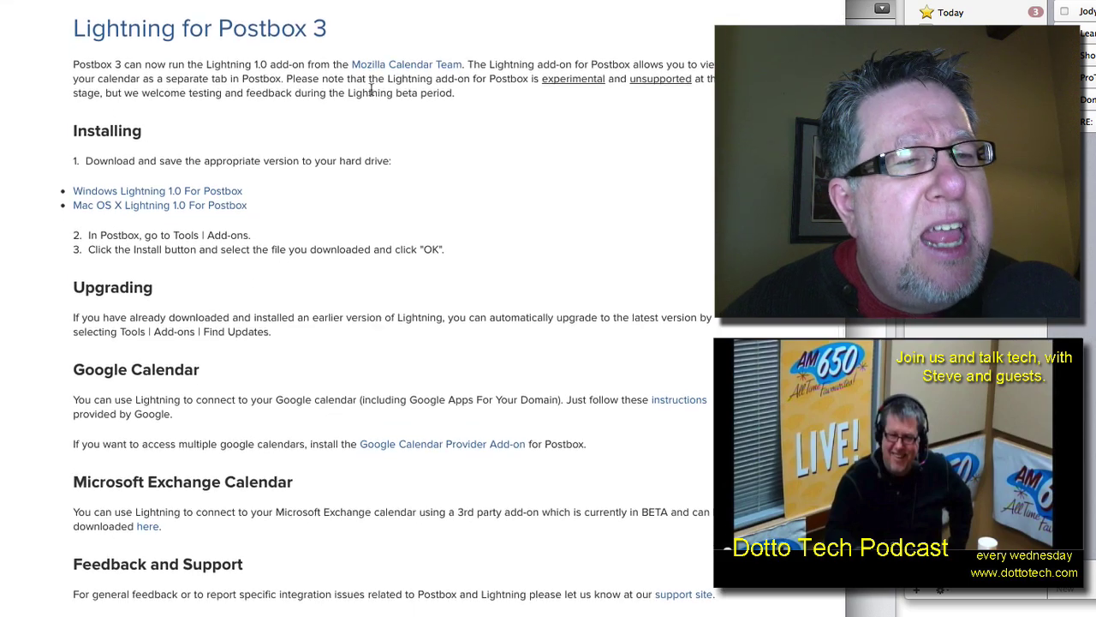
pyautogui.scroll(-2, 369, 97)
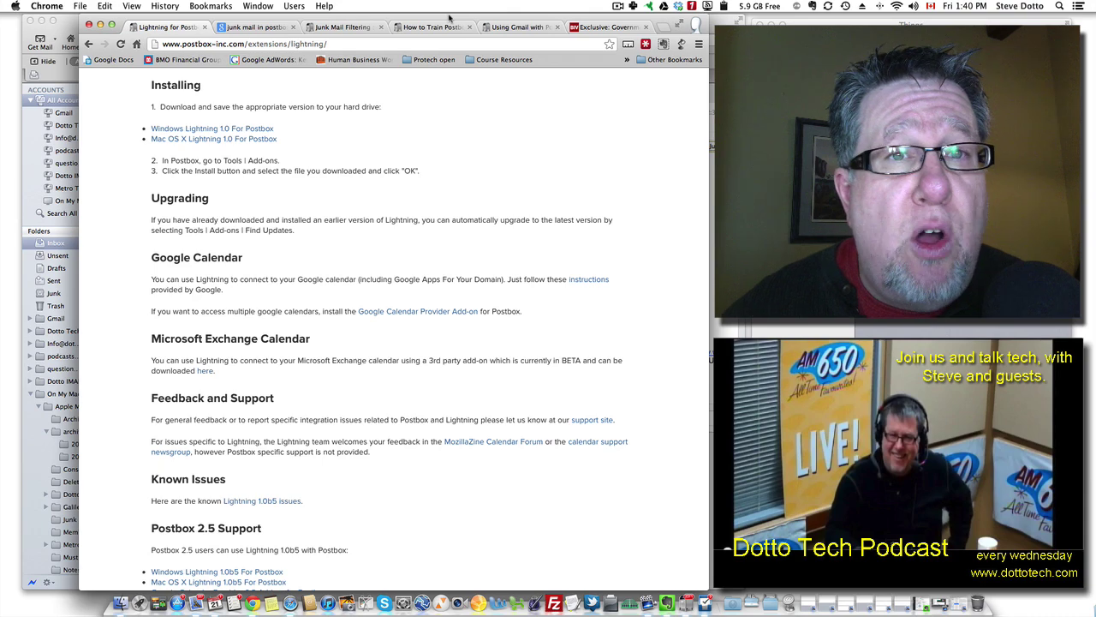
pyautogui.press('super+m')
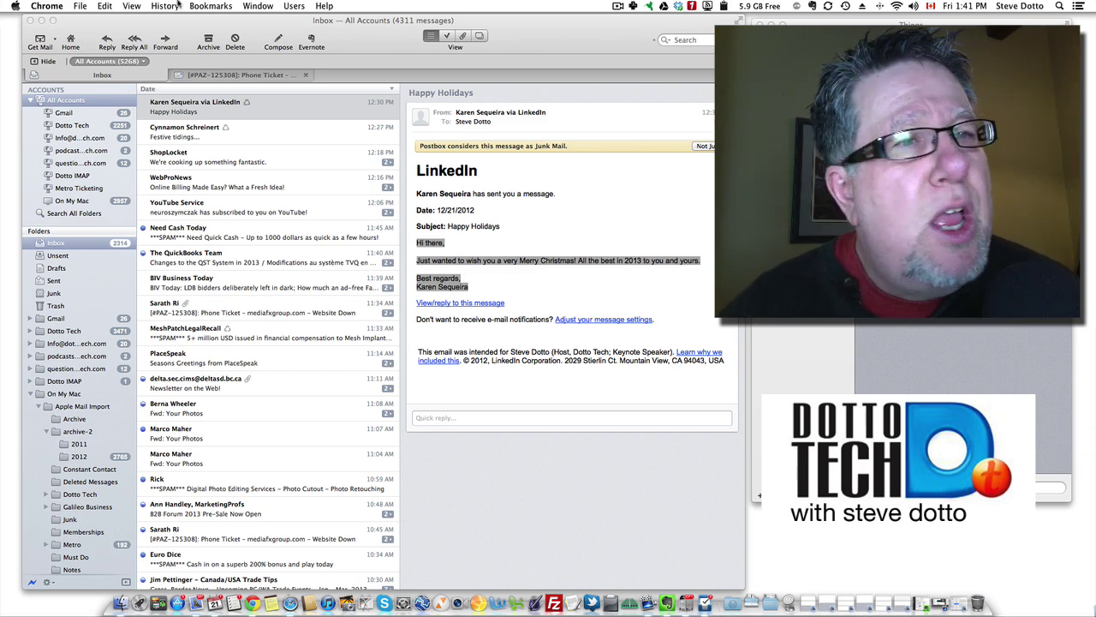
# - Return to Postbox and open the ShopLocket message "We're cooking up something fantastic." in its own tab
pyautogui.click(544, 44)
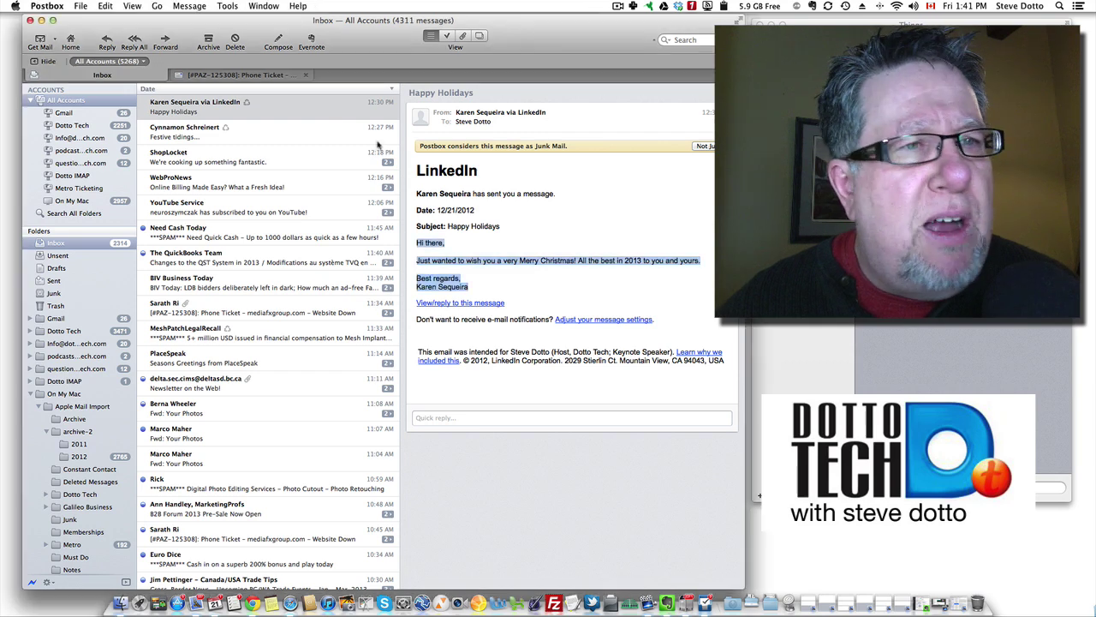
pyautogui.click(214, 155)
pyautogui.doubleClick(214, 155)
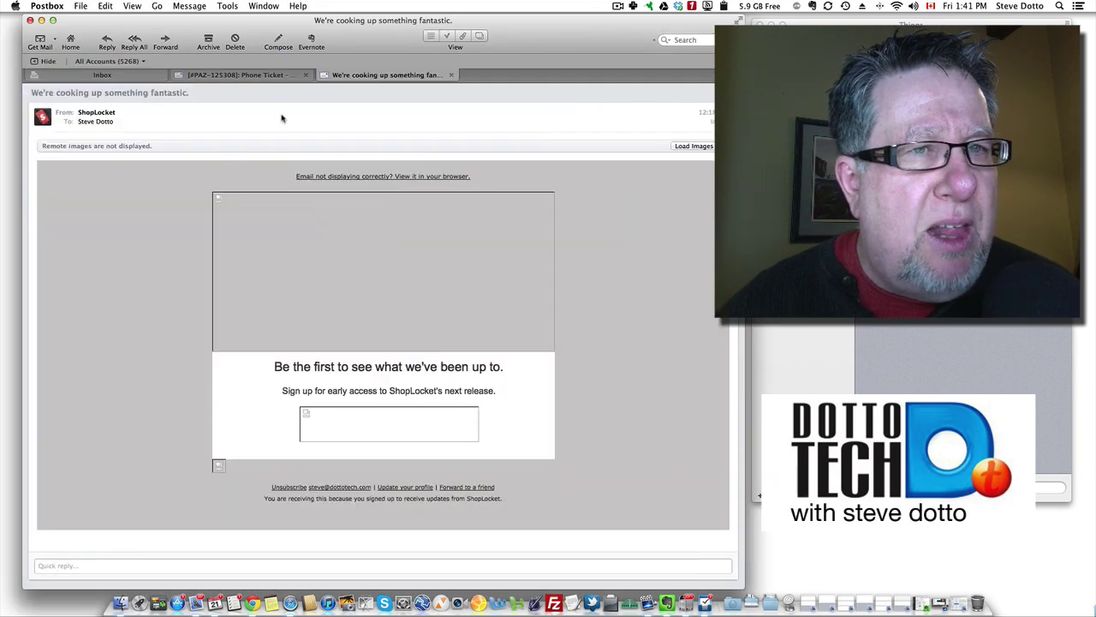